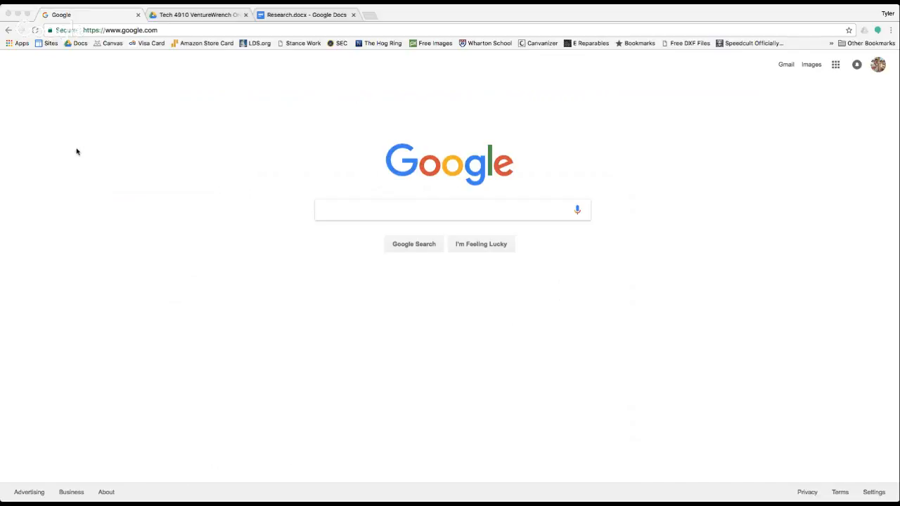
Go to adwords.google.com in the current browser tab.
click(168, 33)
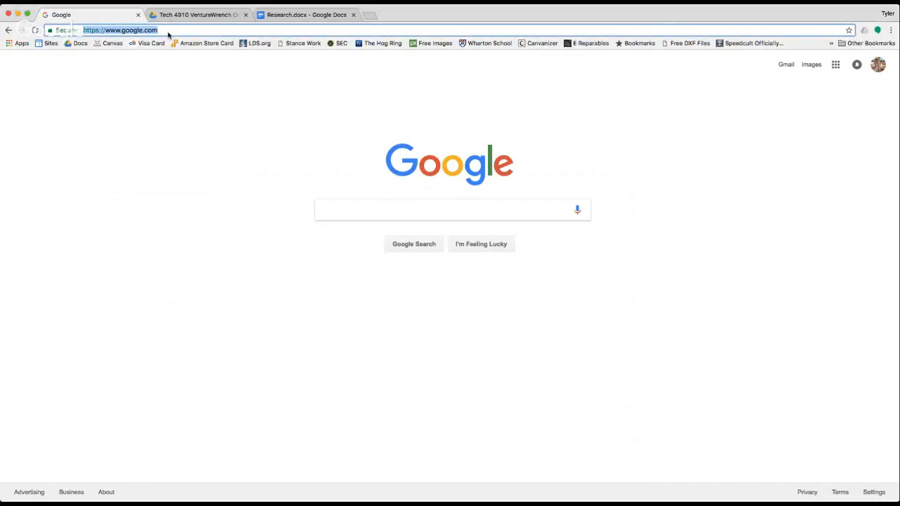
text(adwords.)
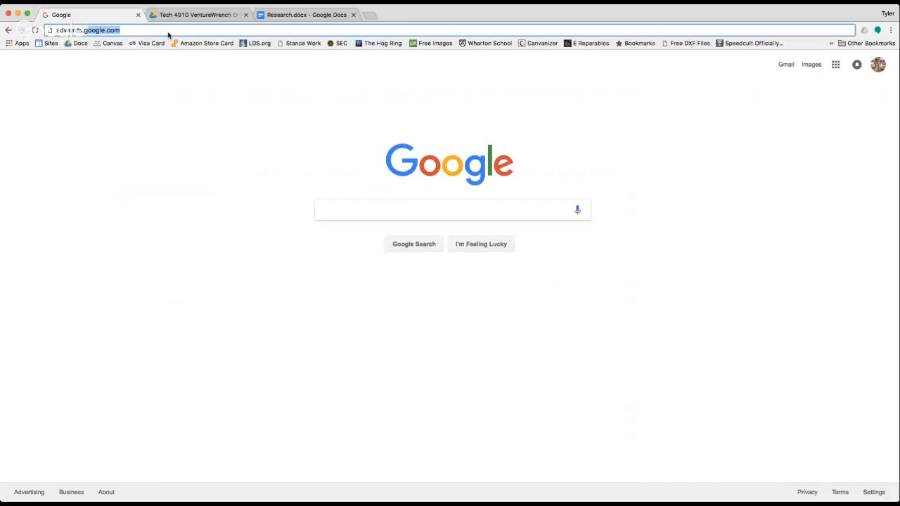
text(google.com)
key(Return)
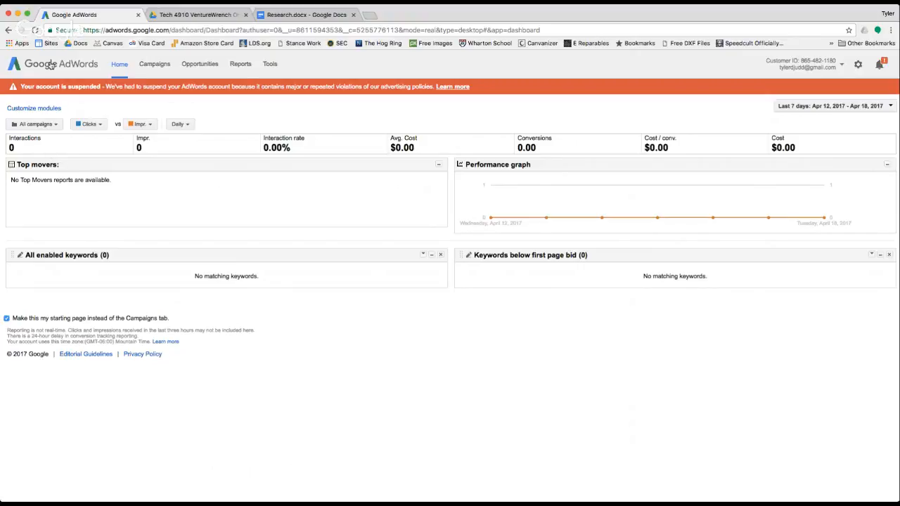
Start a new campaign of the Display Network only type from the campaigns overview.
click(156, 65)
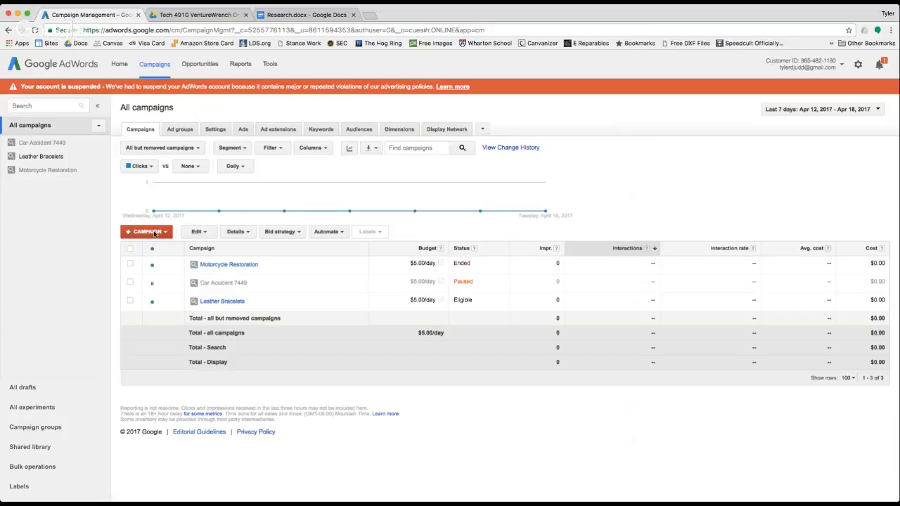
click(155, 233)
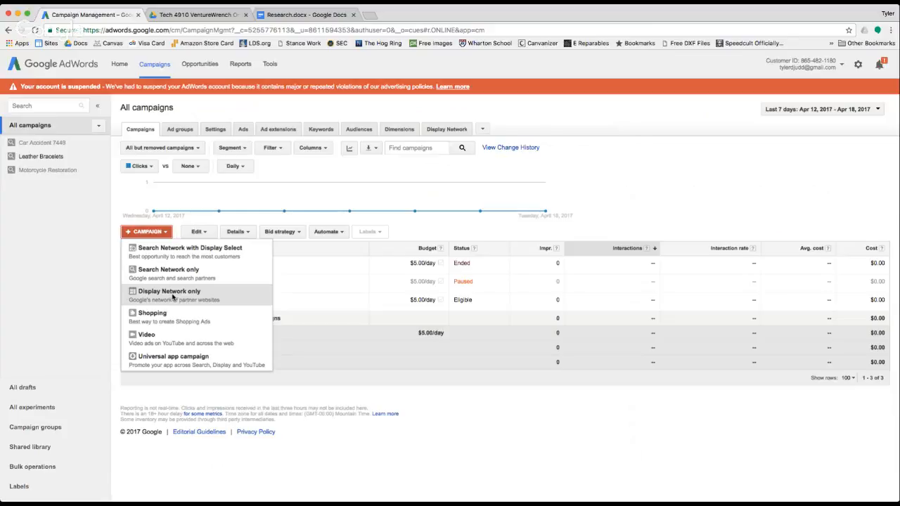
click(173, 295)
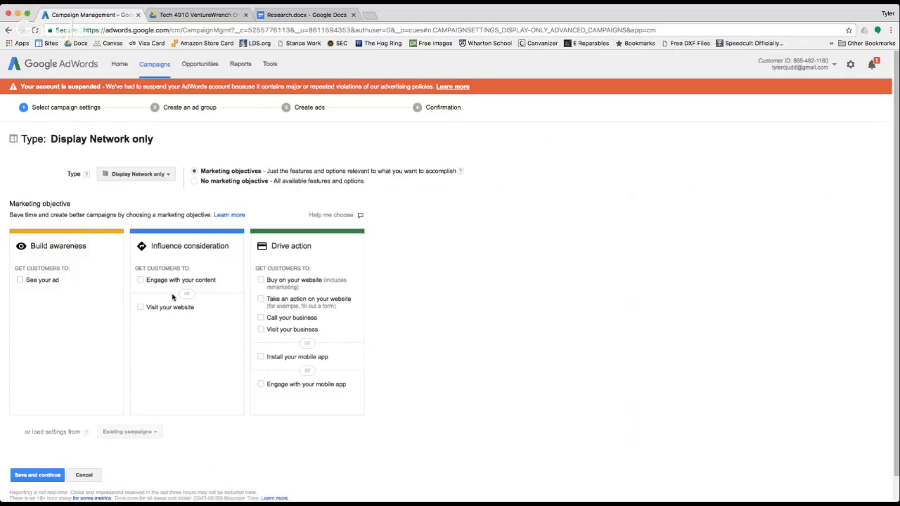
Choose "Take an action on your website" under Drive action as the campaign's marketing objective.
scroll(172, 296, down, 1)
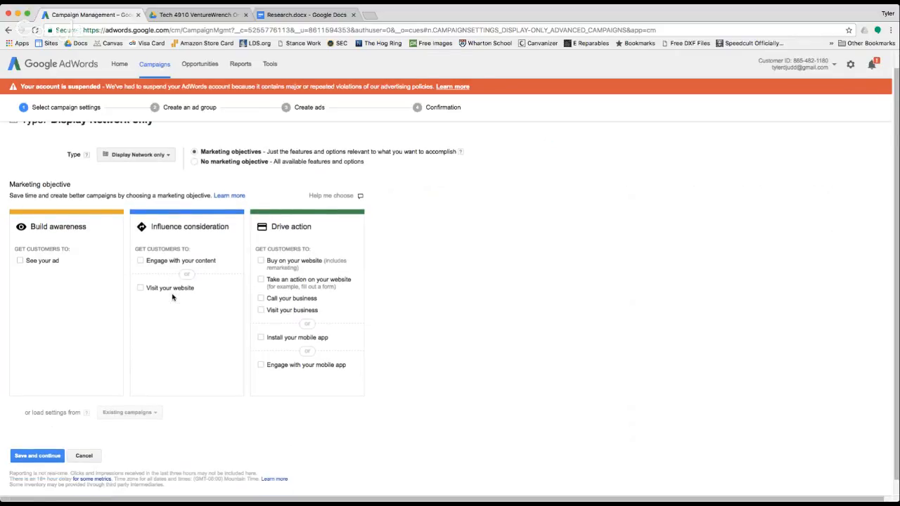
scroll(173, 297, down, 1)
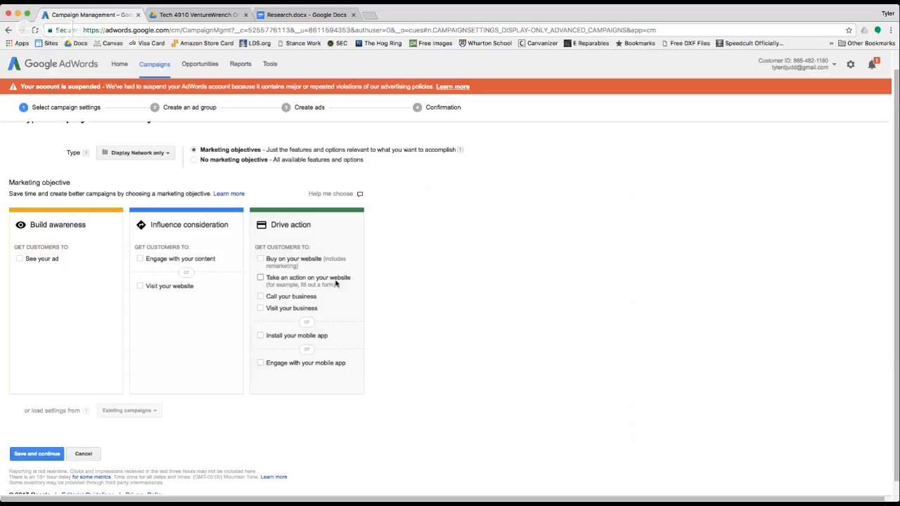
click(261, 279)
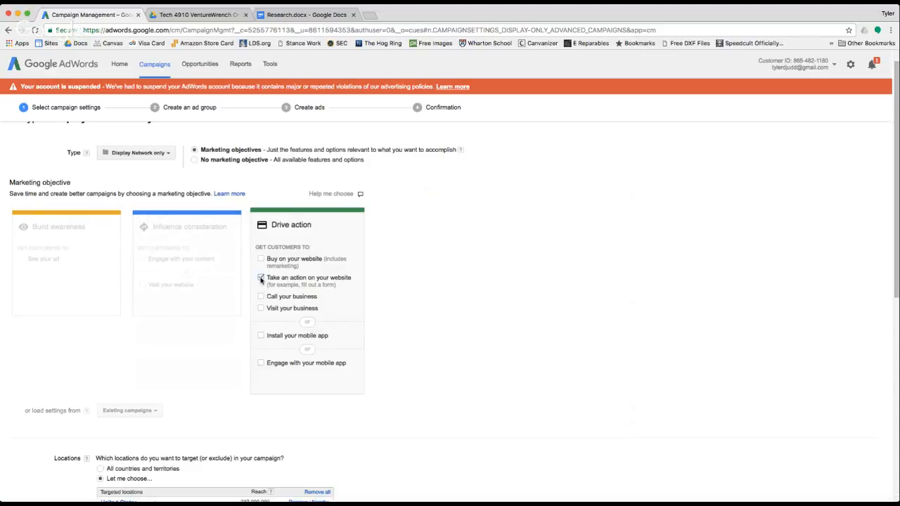
Try targeting all countries and territories, and return the location targeting to "Let me choose".
scroll(261, 280, down, 1)
scroll(261, 280, down, 3)
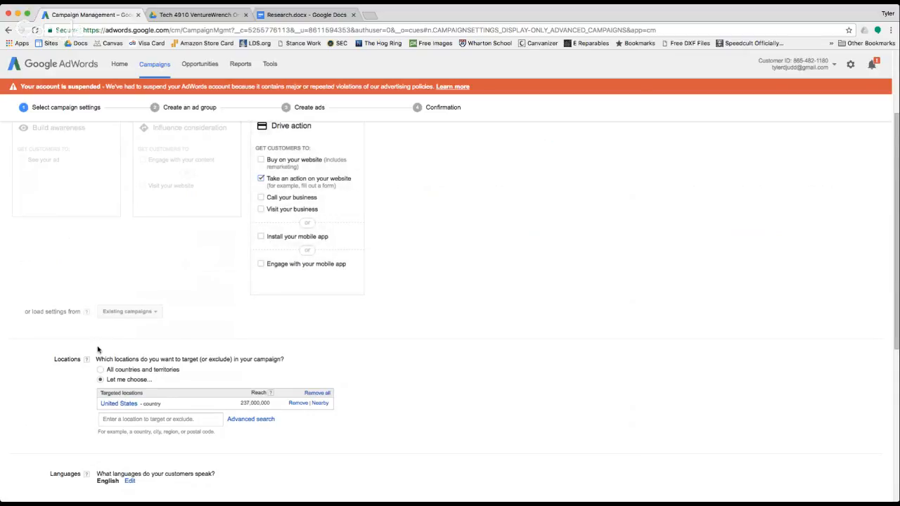
scroll(98, 350, down, 3)
scroll(97, 349, down, 2)
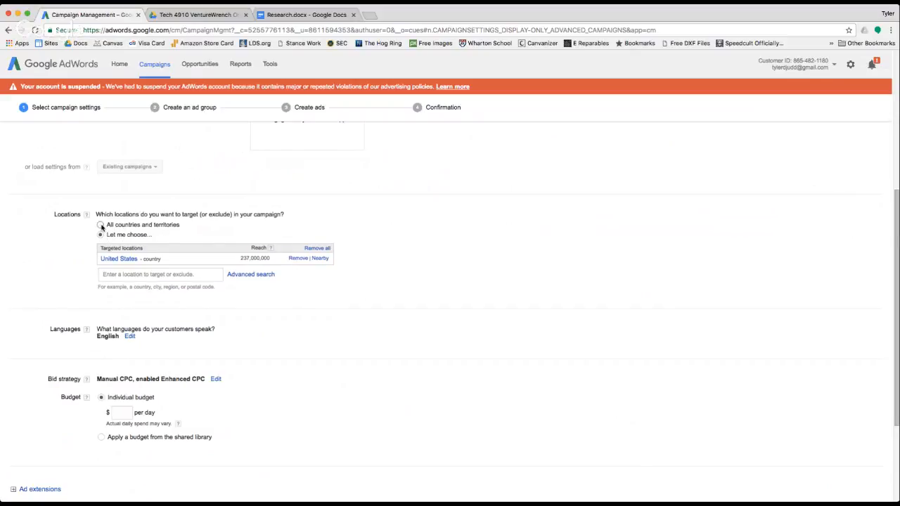
click(101, 225)
click(101, 236)
scroll(249, 271, down, 1)
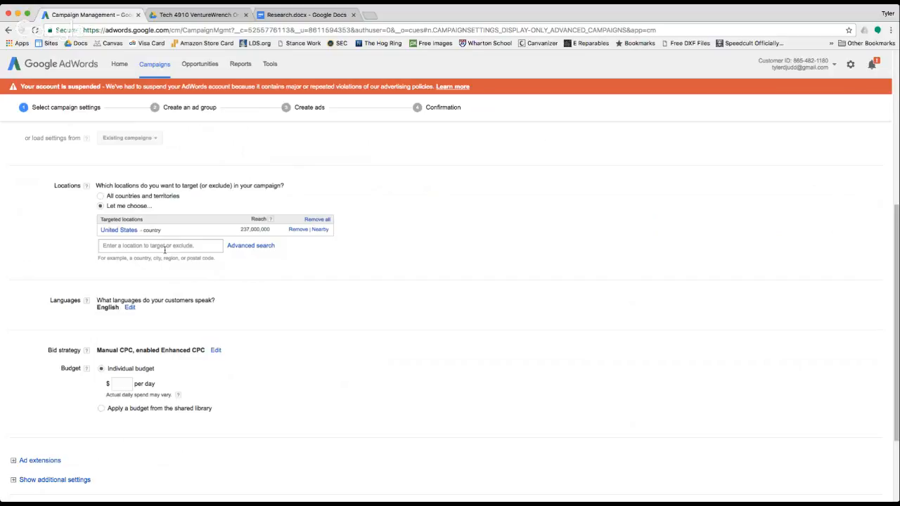
View the targeted locations on the map in the advanced location search, and close it.
scroll(165, 250, down, 1)
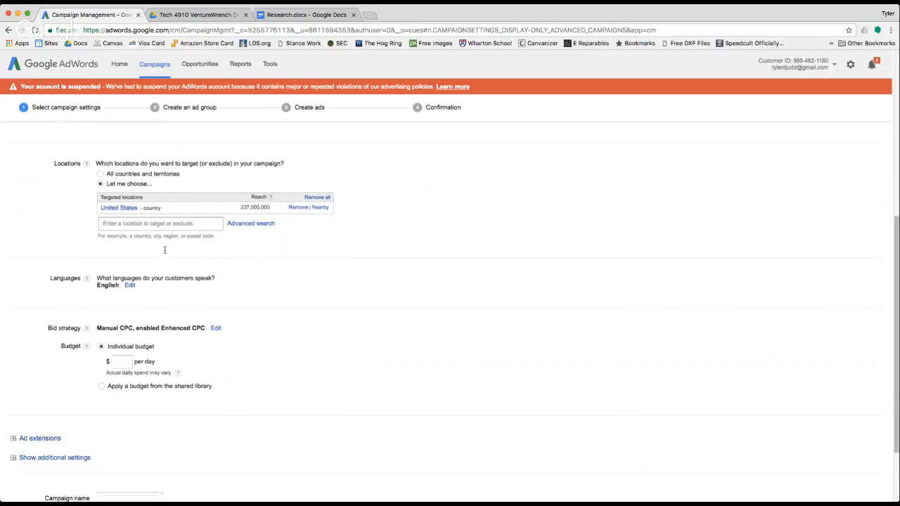
scroll(164, 253, down, 2)
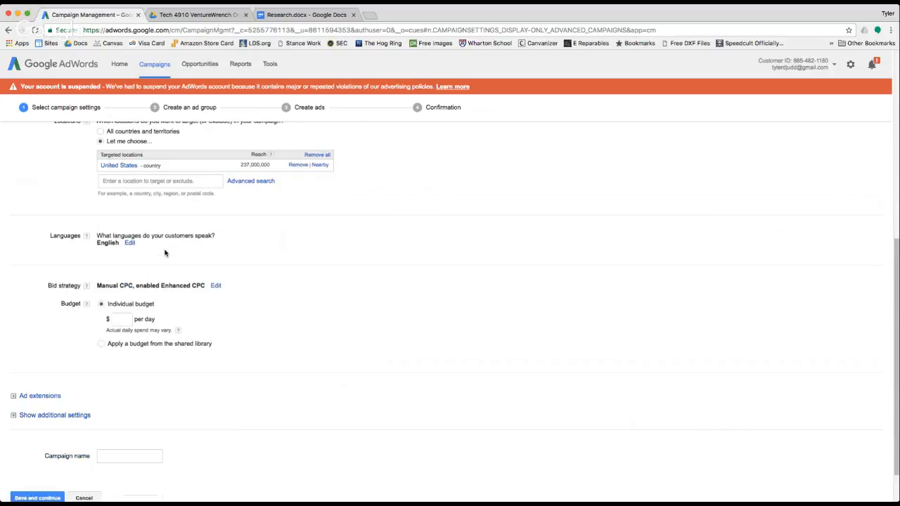
scroll(166, 253, down, 1)
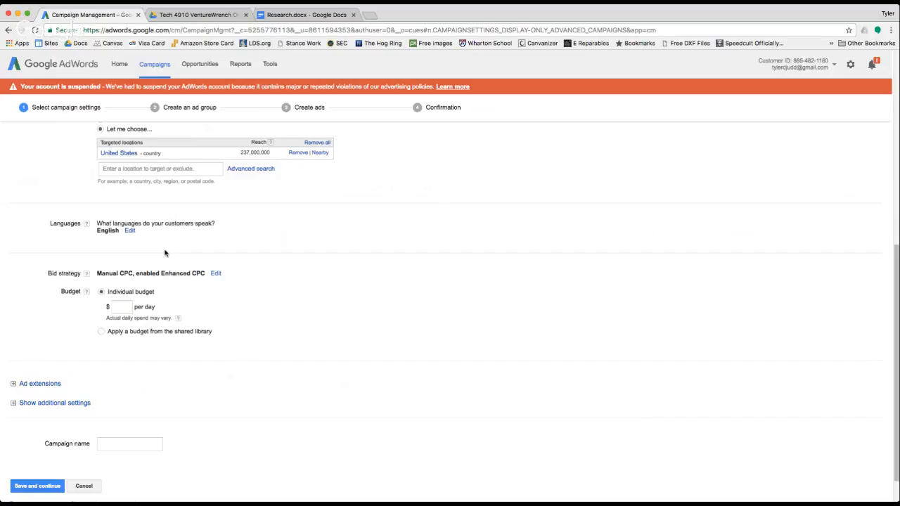
click(250, 168)
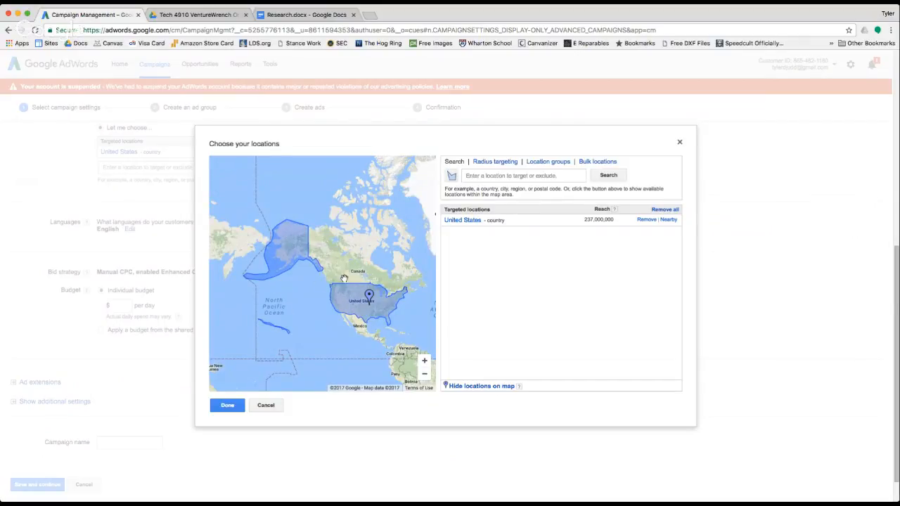
click(681, 144)
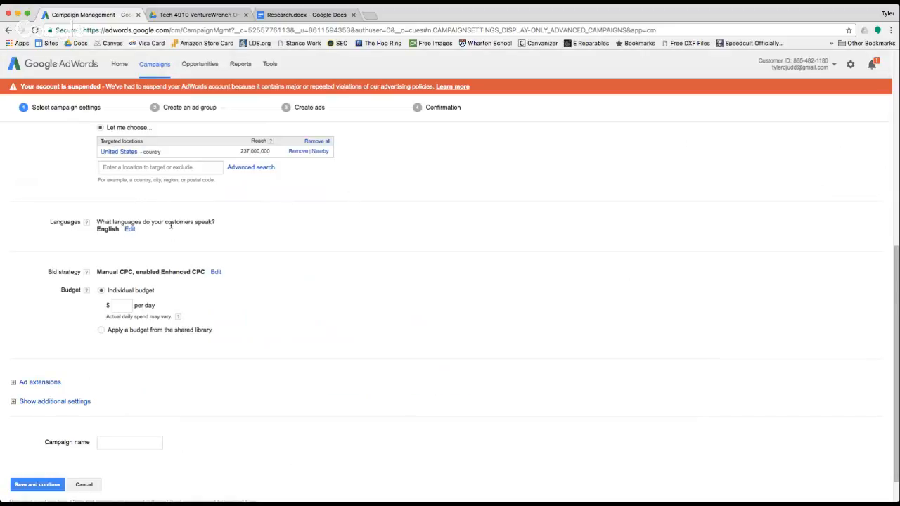
Set the campaign's individual budget to $10.00 per day.
scroll(101, 242, down, 1)
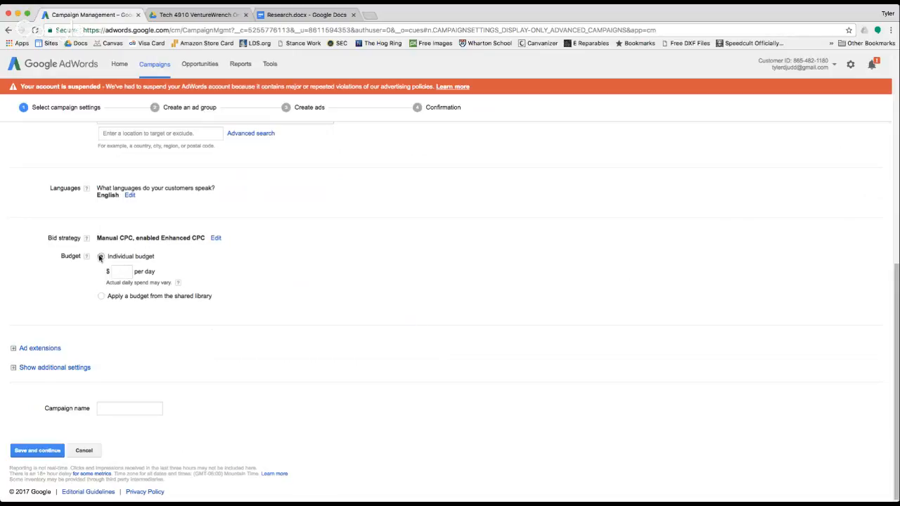
click(122, 270)
text(10.00)
scroll(122, 271, up, 1)
scroll(122, 272, up, 1)
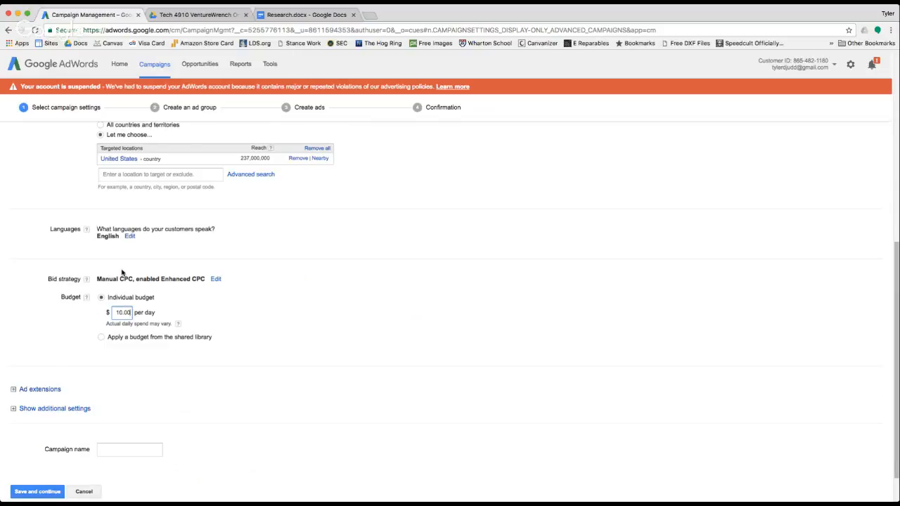
scroll(122, 273, down, 2)
scroll(122, 273, down, 1)
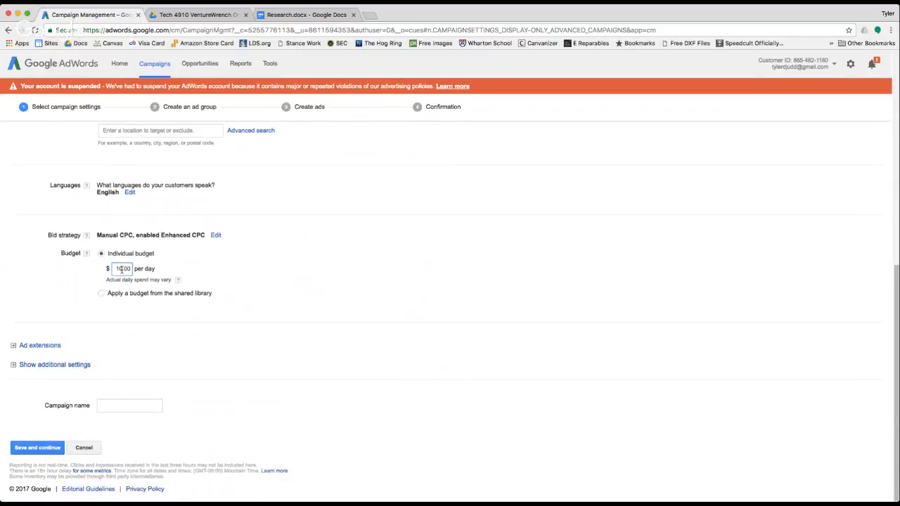
Expand the ad extensions section to review the location and call extension options.
click(14, 345)
scroll(99, 359, down, 1)
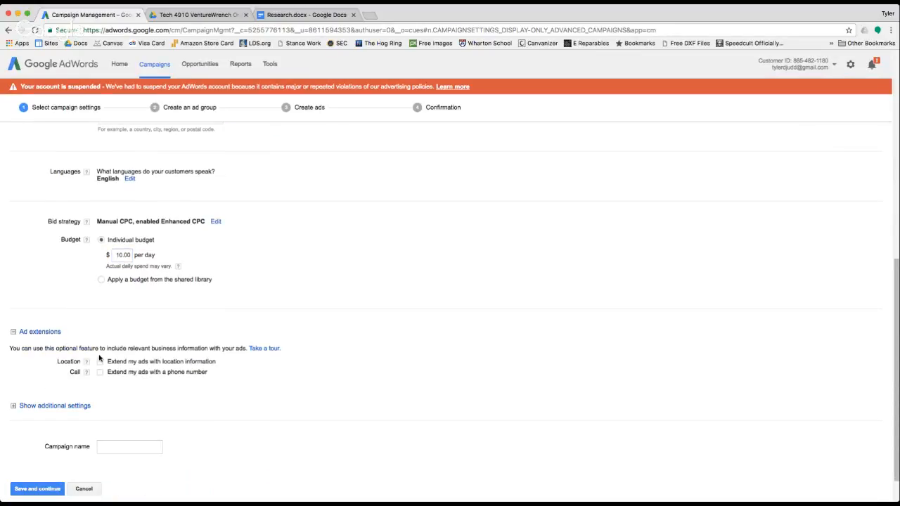
scroll(100, 359, down, 2)
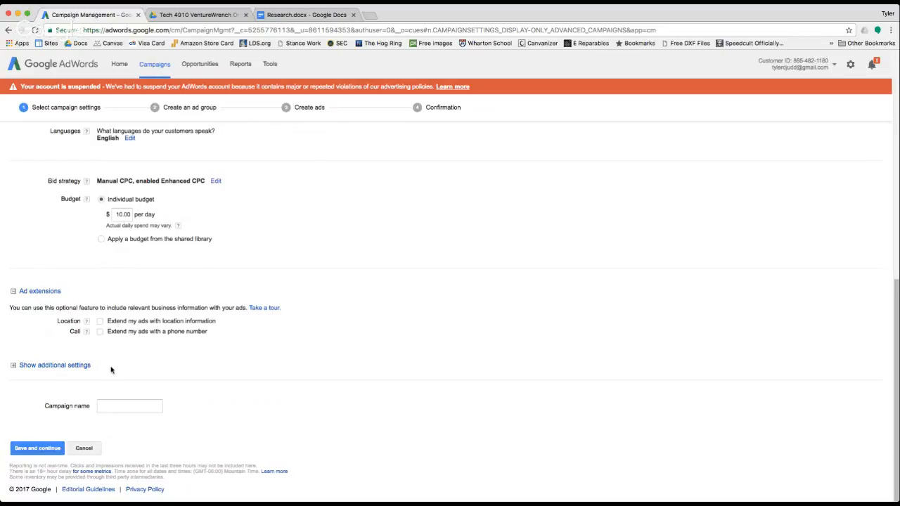
Expand the additional campaign settings and review the advanced delivery method options.
click(14, 366)
scroll(44, 372, down, 1)
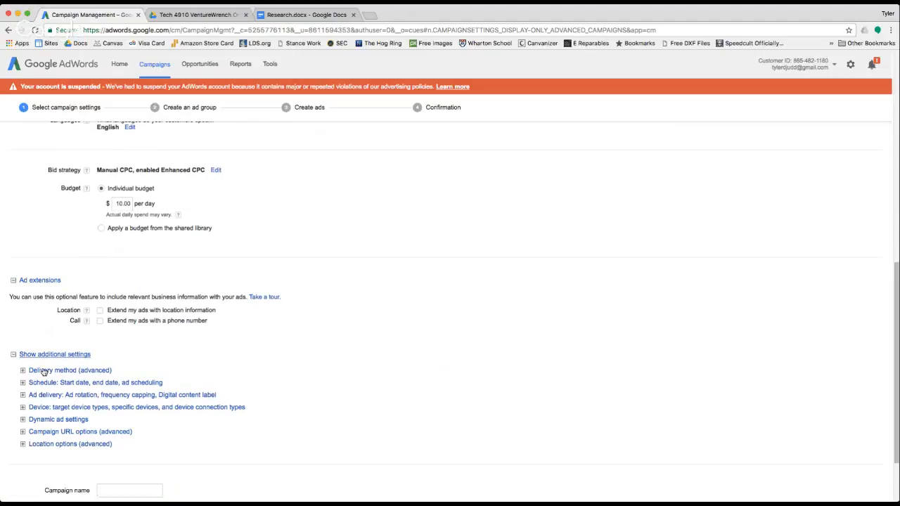
scroll(44, 372, down, 3)
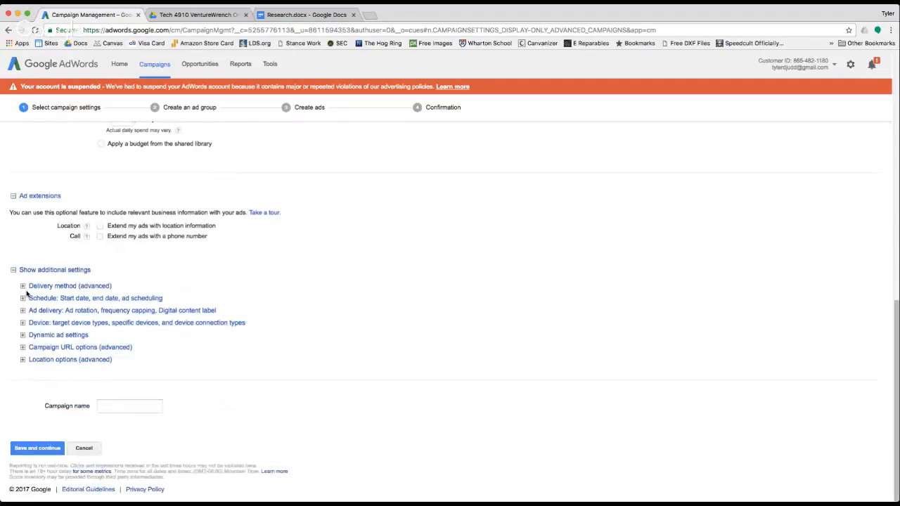
click(23, 287)
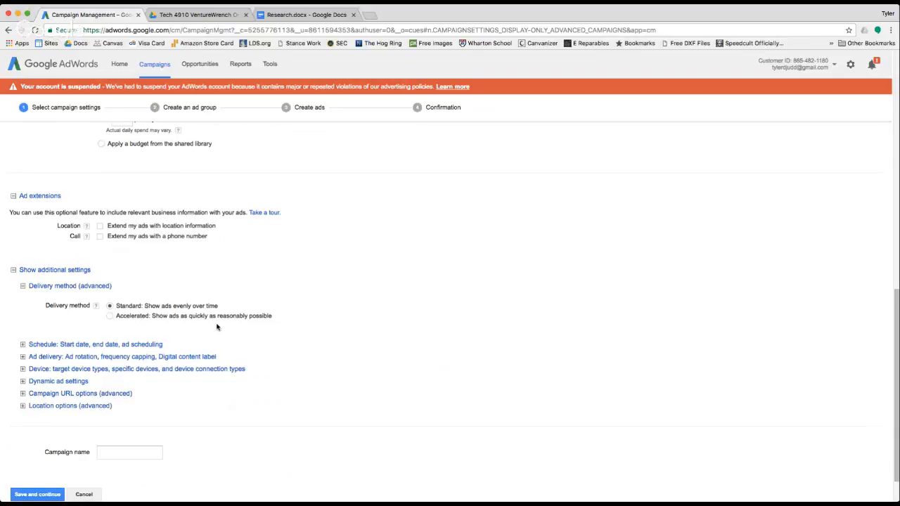
scroll(217, 327, down, 1)
scroll(216, 327, down, 1)
Expand the schedule settings and review the start date, end date and ad scheduling for each weekday.
click(22, 298)
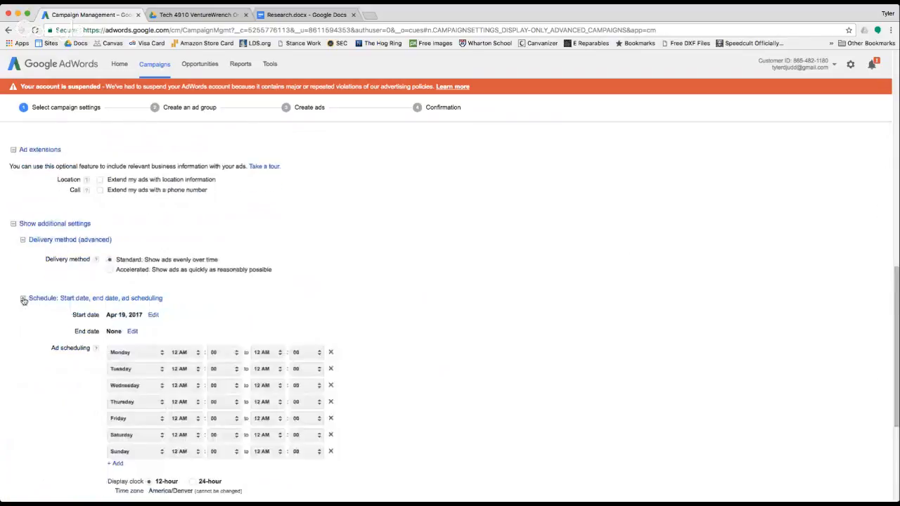
scroll(26, 303, down, 2)
scroll(26, 304, down, 3)
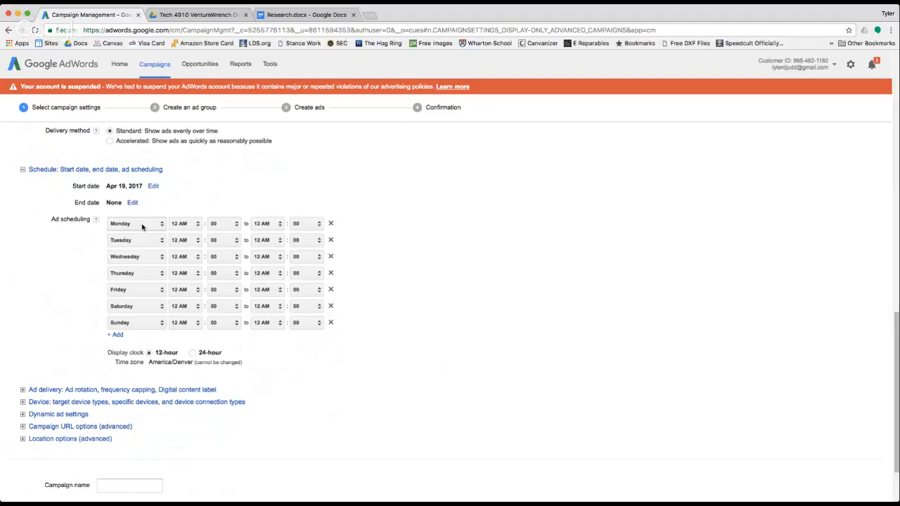
scroll(142, 226, down, 1)
scroll(142, 227, down, 1)
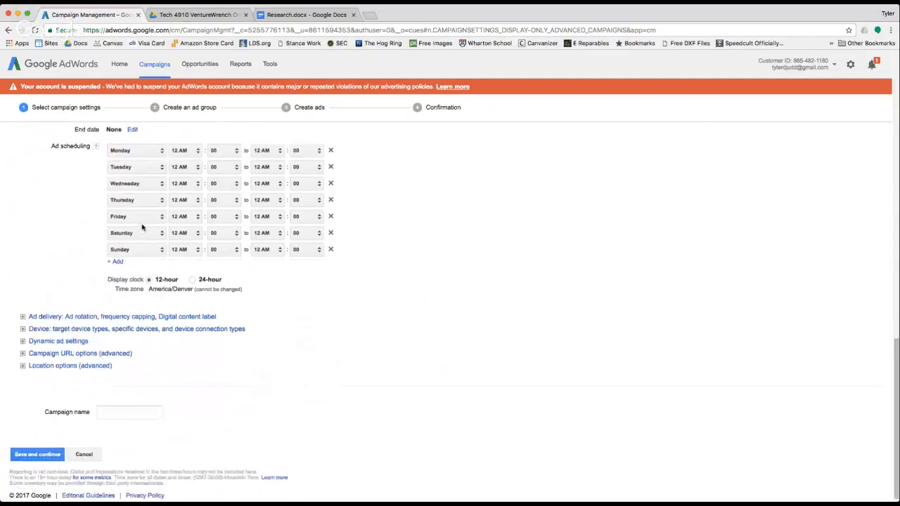
Set the ad rotation in the ad delivery settings to "Rotate evenly: Show ads more evenly for at least 90 days, then optimize".
click(22, 318)
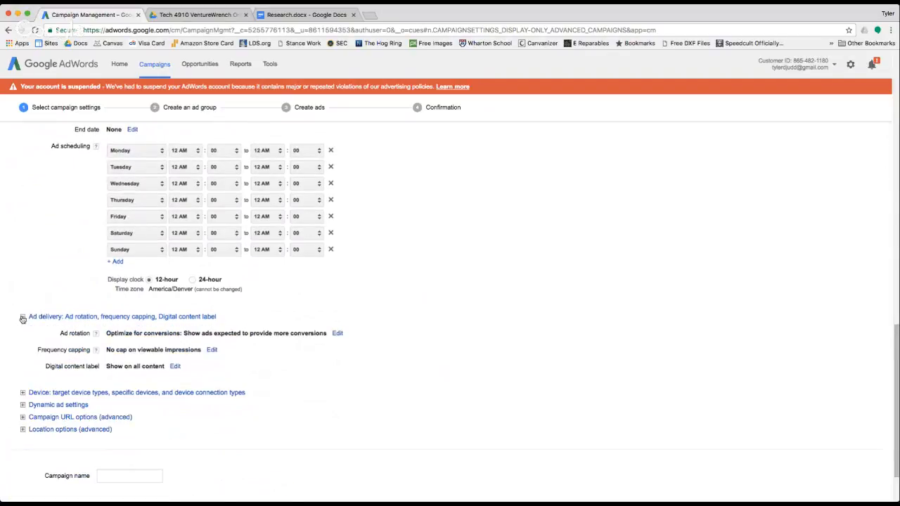
scroll(131, 331, down, 1)
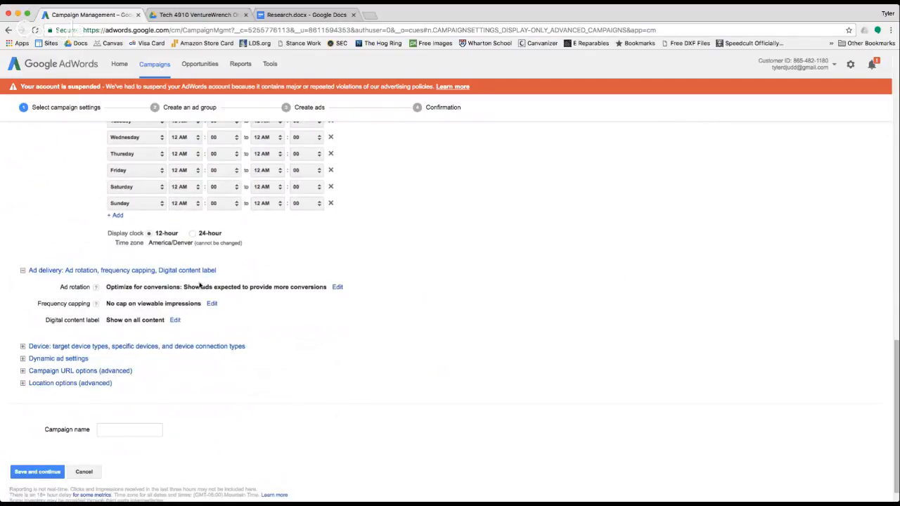
click(338, 287)
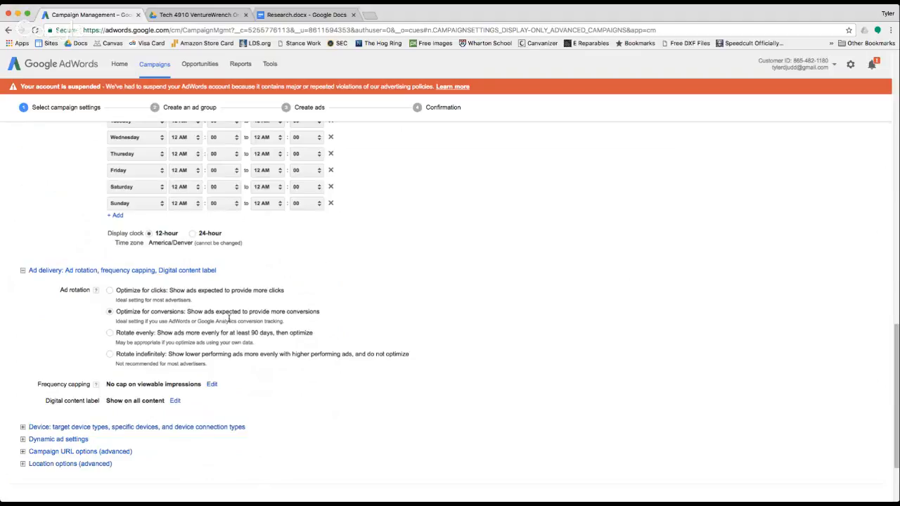
click(110, 334)
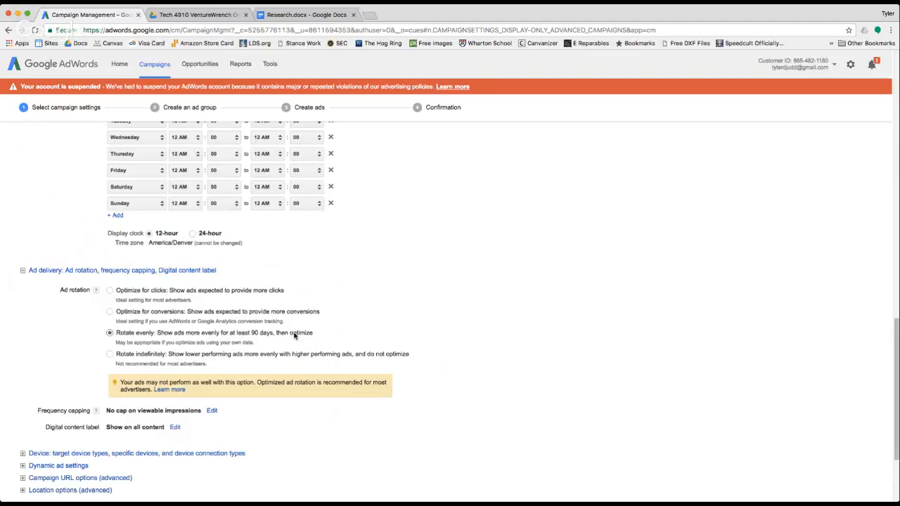
Set the frequency cap in the ad delivery settings to 10 viewable impressions per day per ad group.
scroll(295, 336, down, 2)
scroll(294, 336, down, 3)
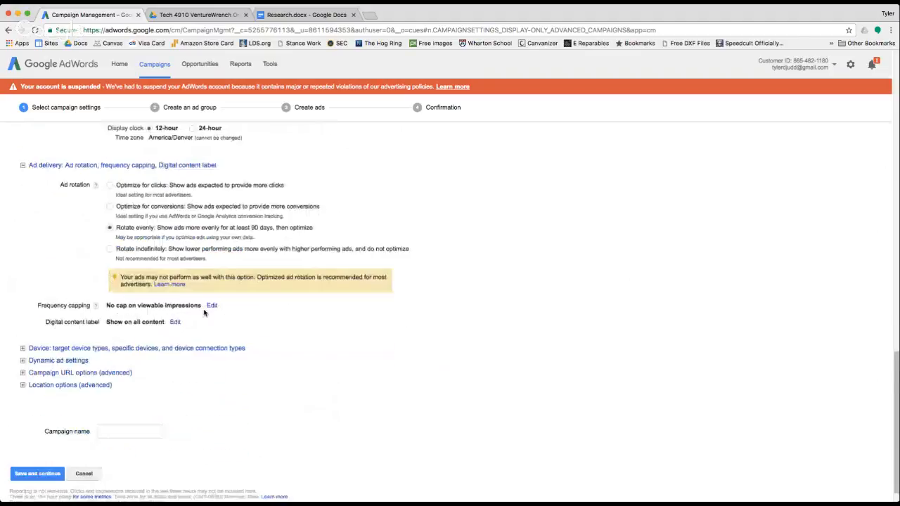
click(211, 305)
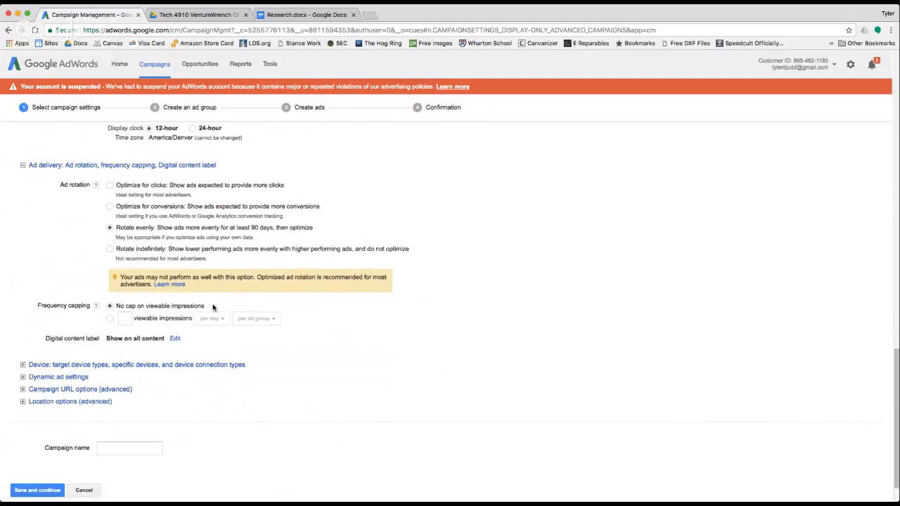
click(110, 319)
click(123, 318)
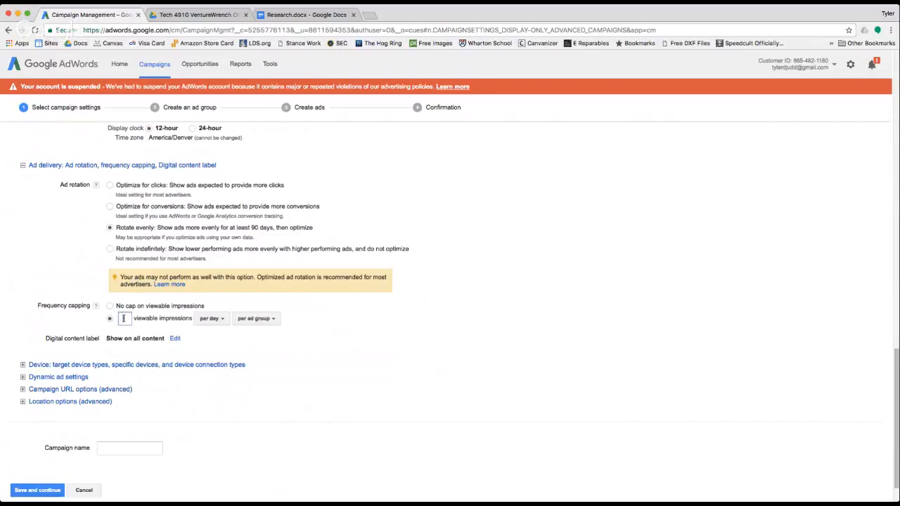
text(10)
scroll(124, 318, down, 1)
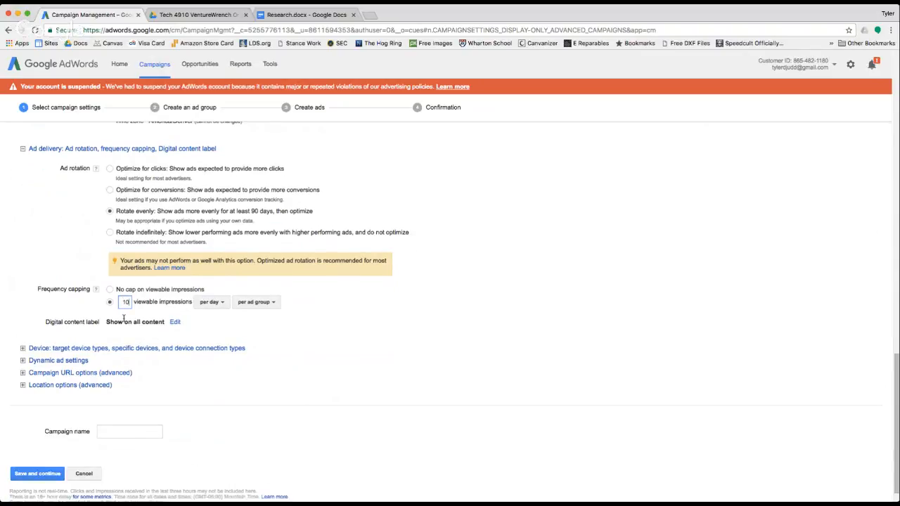
Expand the device, dynamic ad and advanced campaign URL sections to review their options.
scroll(23, 325, down, 2)
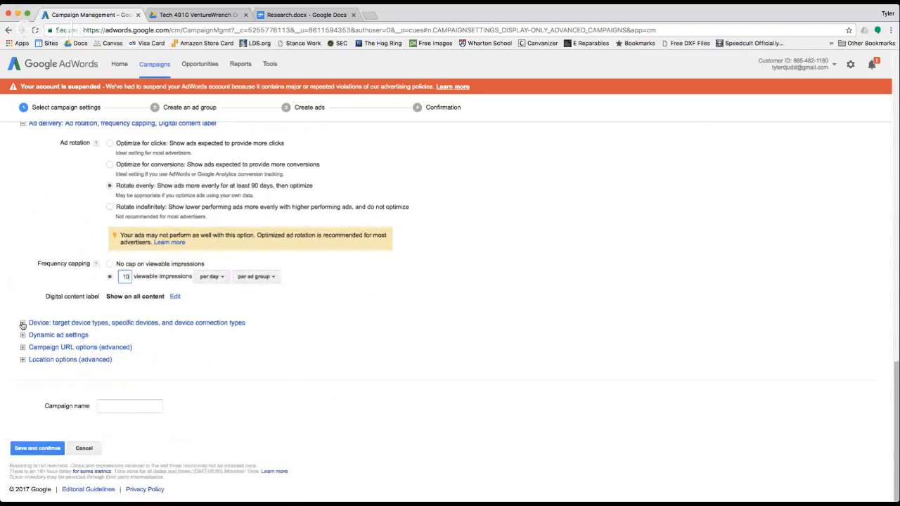
click(22, 323)
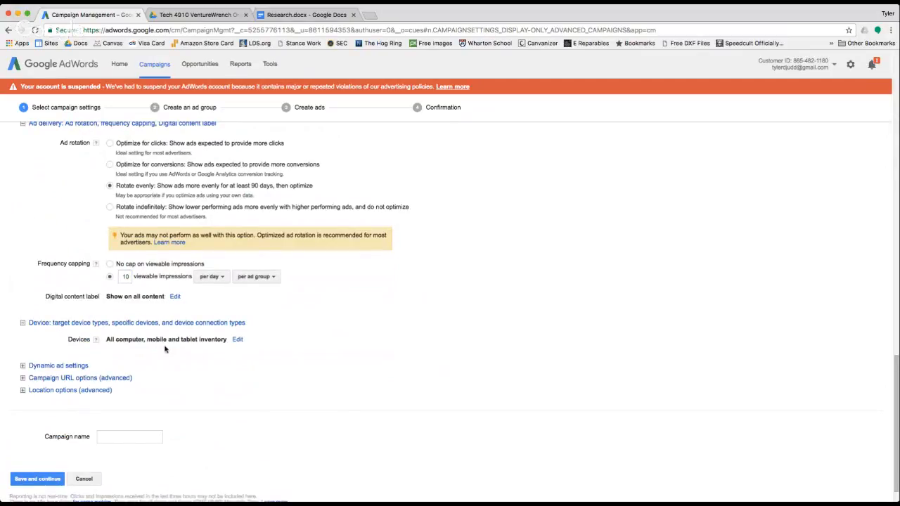
scroll(165, 350, down, 2)
scroll(165, 349, down, 1)
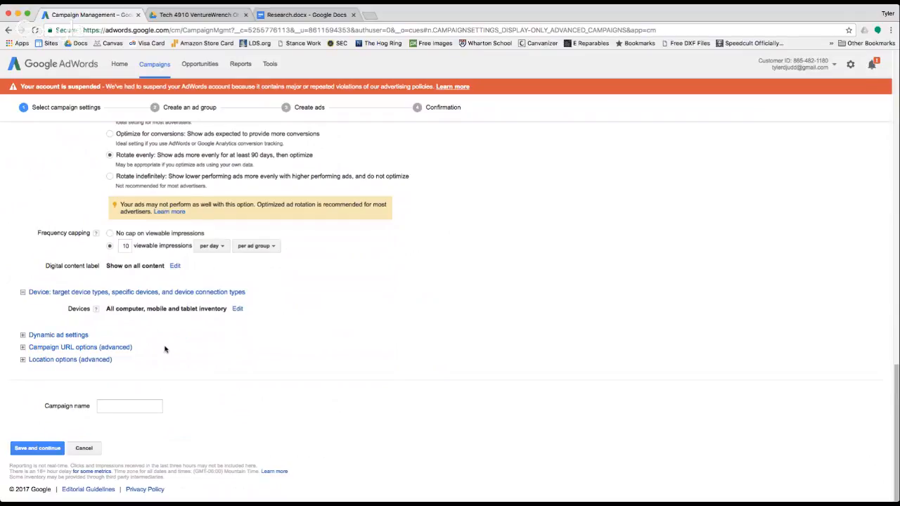
click(24, 336)
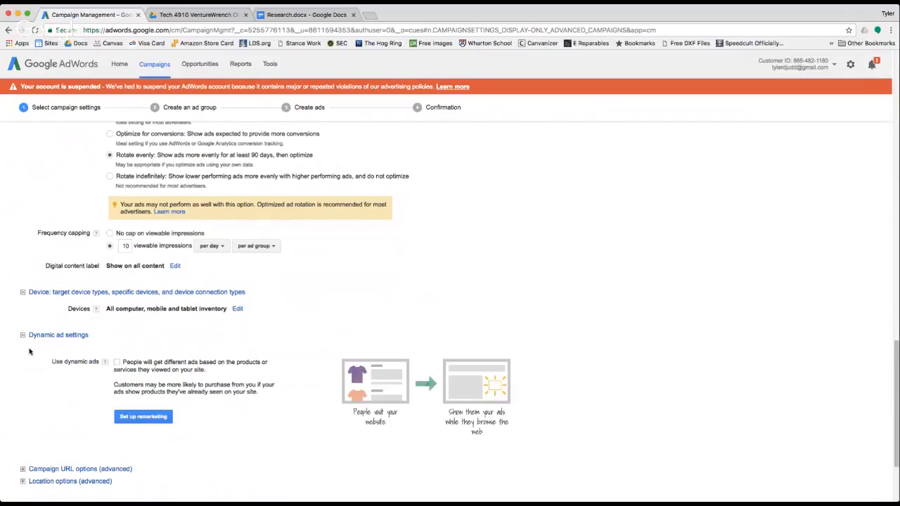
scroll(30, 349, down, 3)
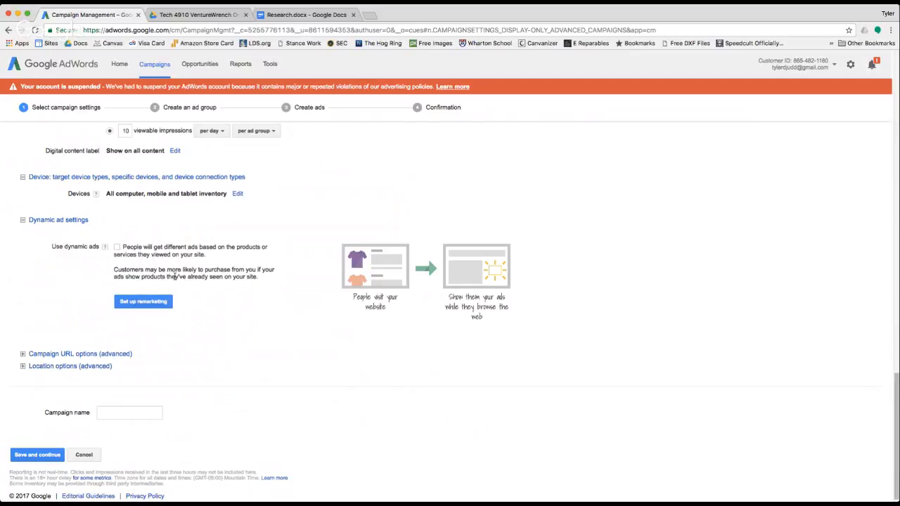
scroll(175, 276, down, 1)
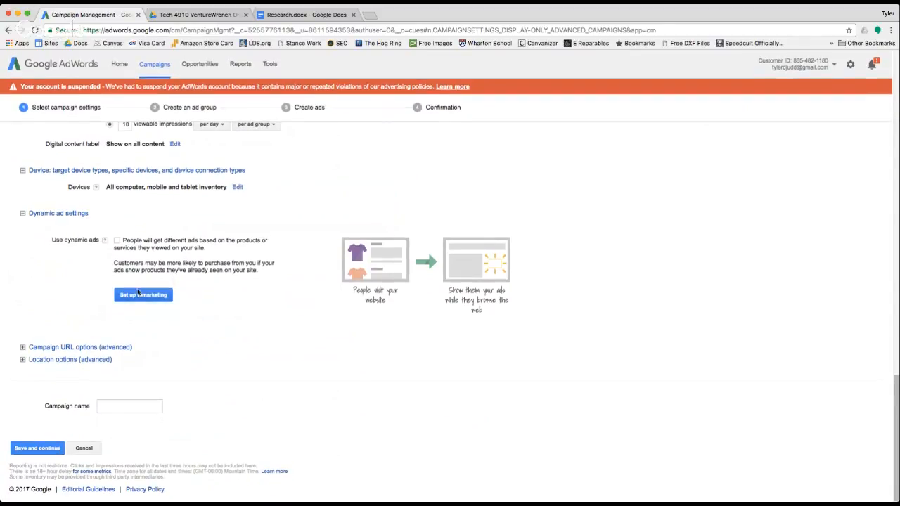
click(22, 348)
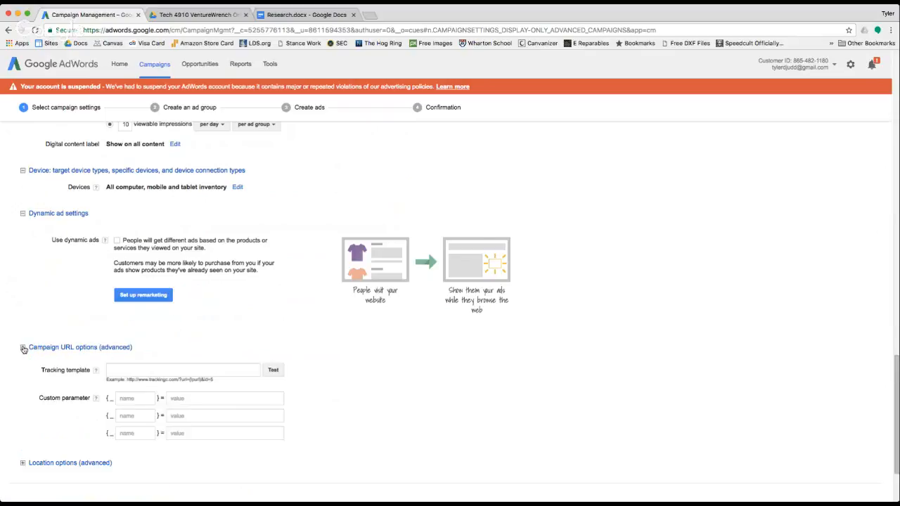
scroll(23, 349, down, 3)
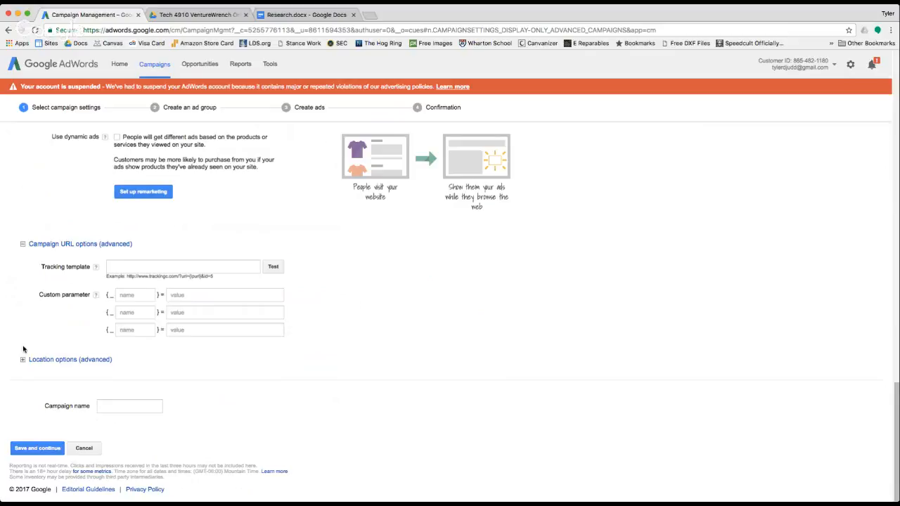
Set the advanced location target to "People in my targeted location" and open the exclude options for review.
click(23, 360)
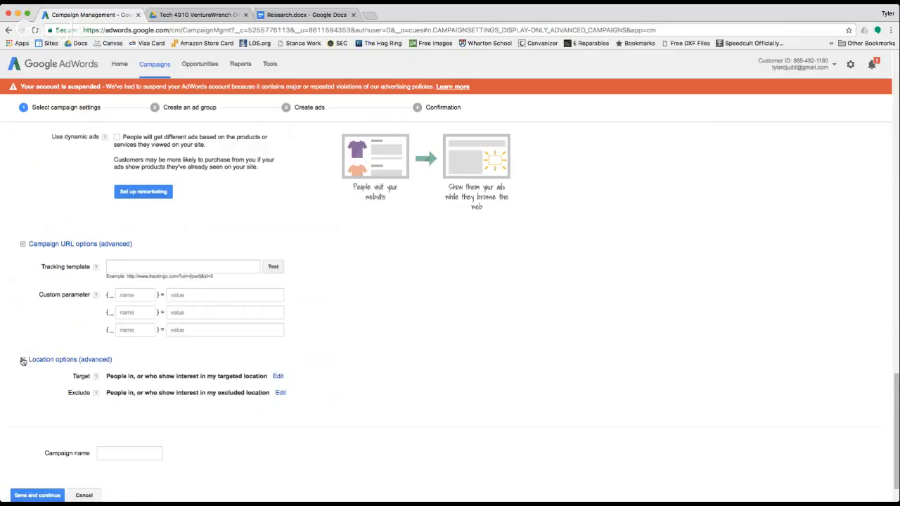
scroll(23, 361, down, 2)
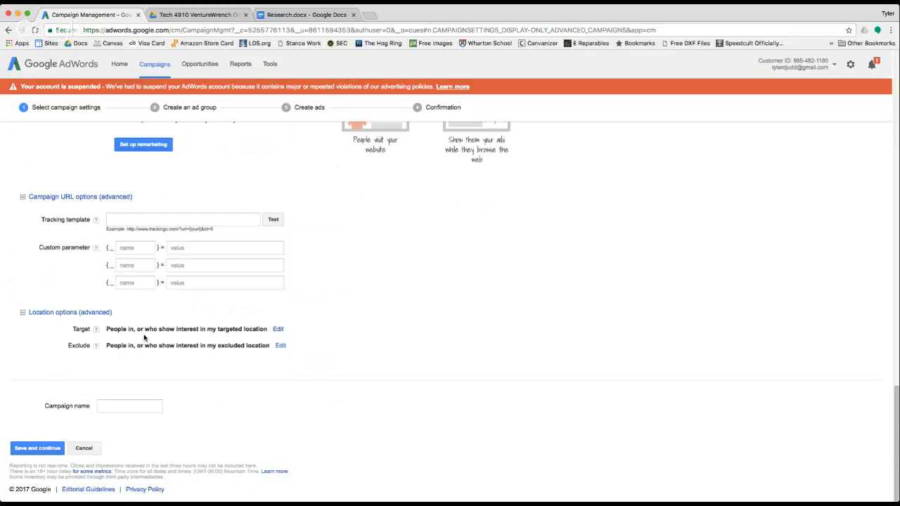
click(278, 331)
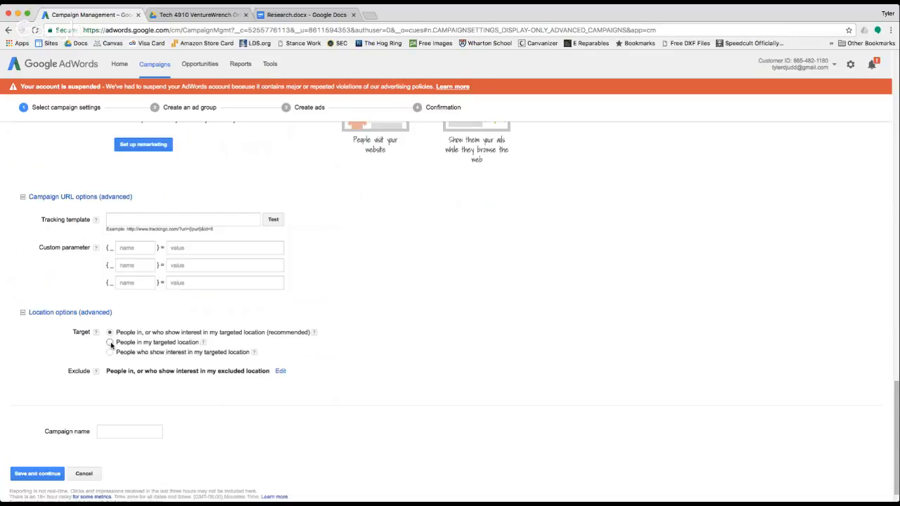
scroll(111, 345, down, 2)
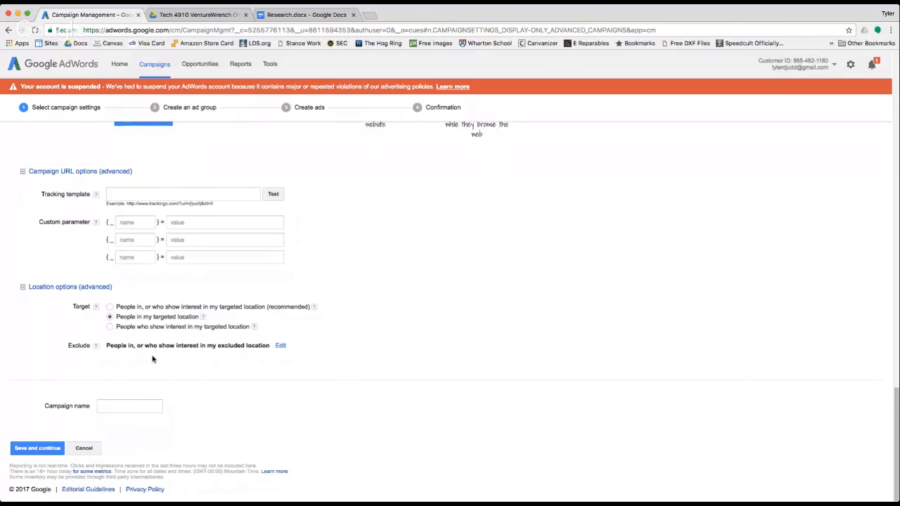
click(281, 346)
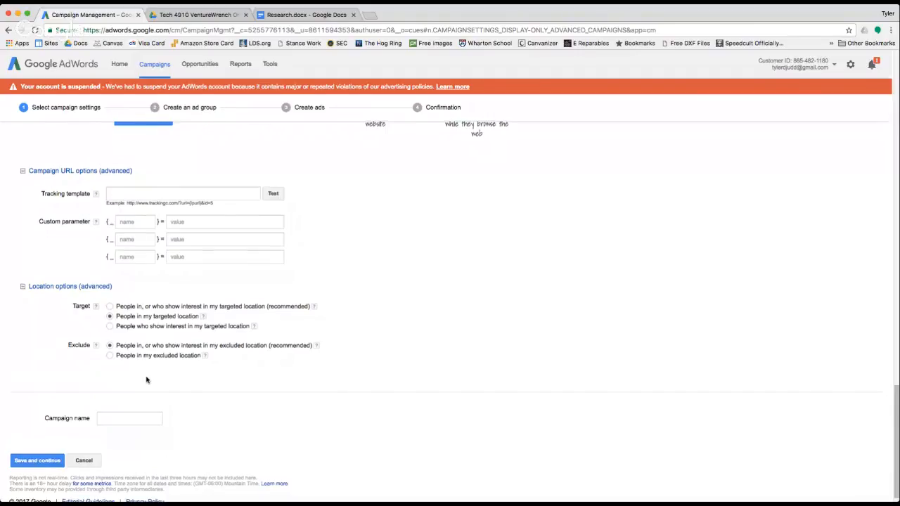
Name the campaign "VentureWrench" and save the settings to continue to ad group creation.
scroll(146, 380, down, 1)
click(124, 408)
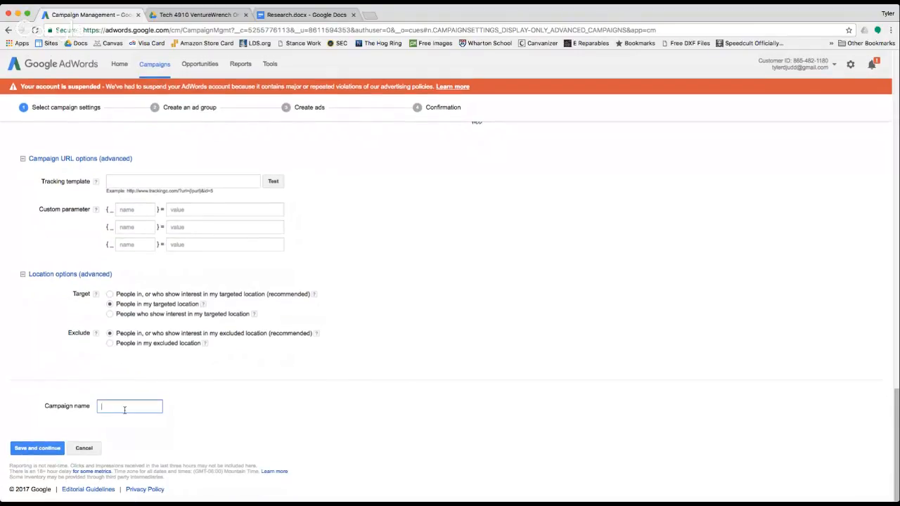
text(VentureWrench)
click(37, 449)
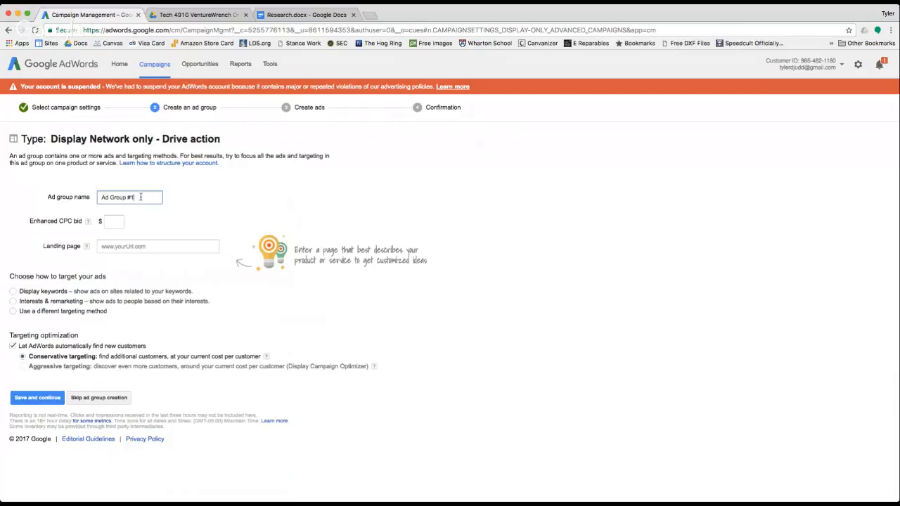
Replace the default ad group name with "How To Start A Business".
key(BackSpace)
key(BackSpace)
key(BackSpace)
key(BackSpace)
key(BackSpace)
key(BackSpace)
key(BackSpace)
key(BackSpace)
key(BackSpace)
key(BackSpace)
key(BackSpace)
text(How To Start A Business)
click(116, 222)
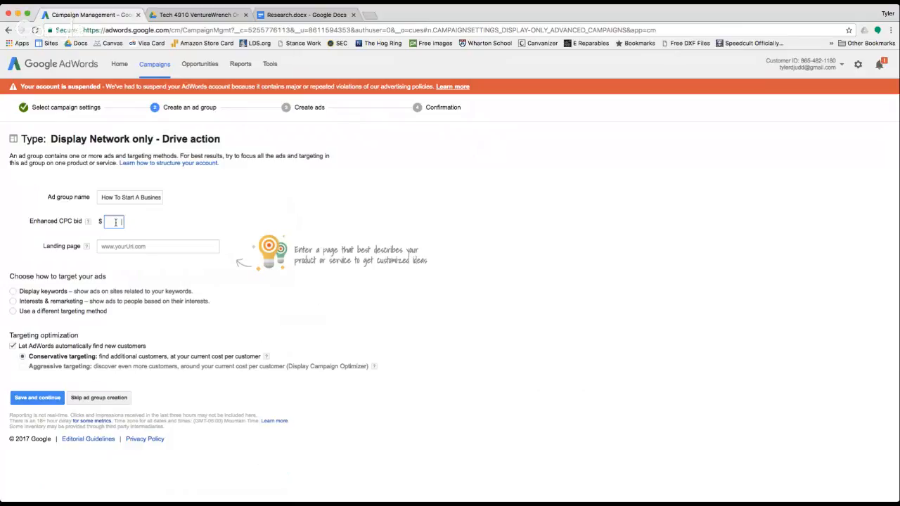
text(10)
click(107, 245)
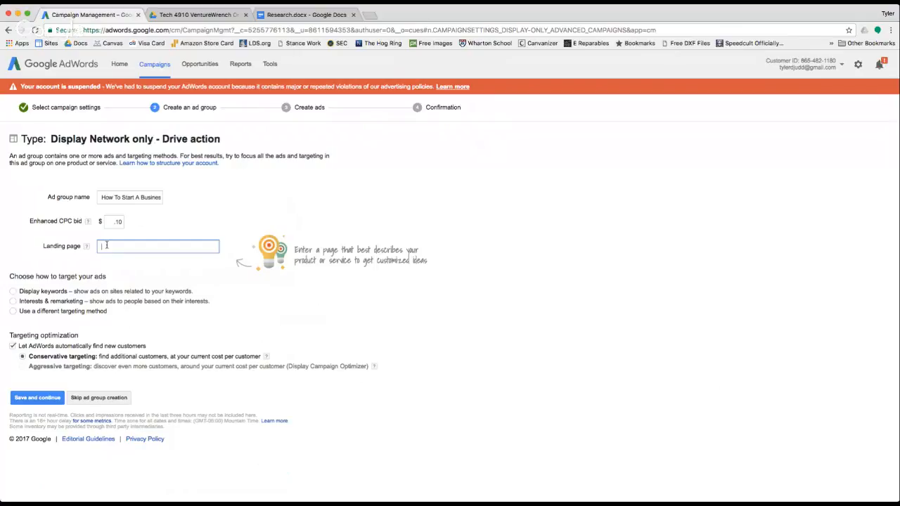
text(http:/)
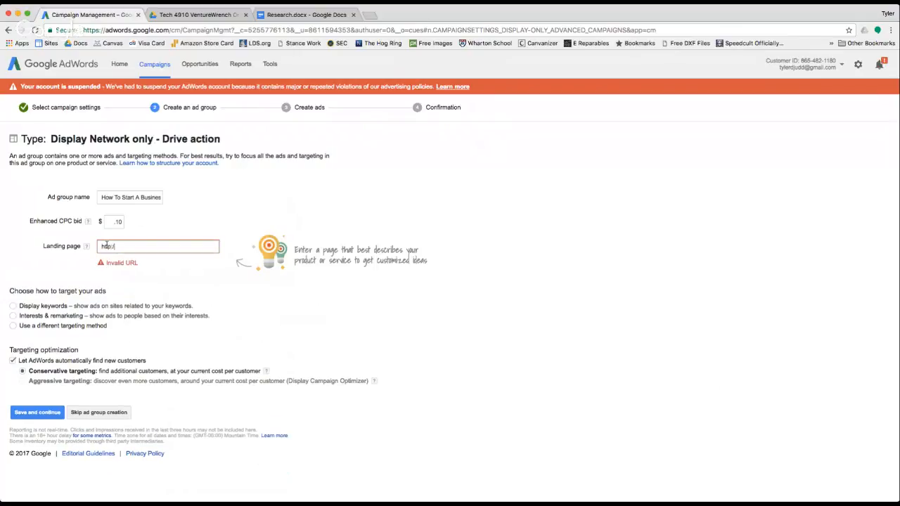
text(/www.venturewrench.com)
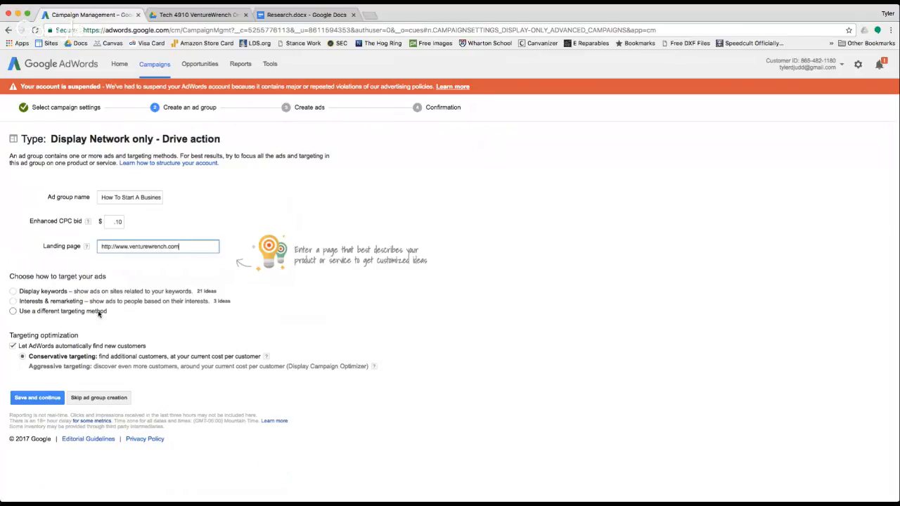
Choose to use a different targeting method for the ad group and set it to Placements.
click(13, 311)
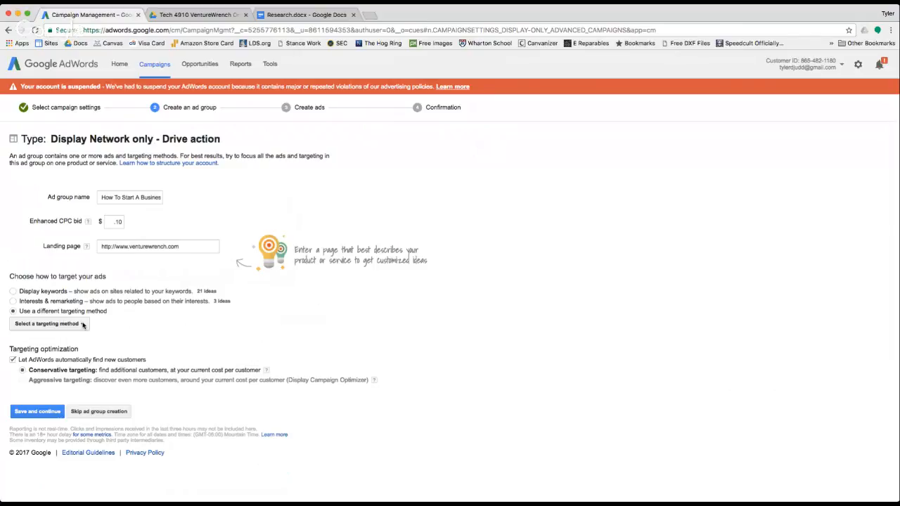
click(82, 324)
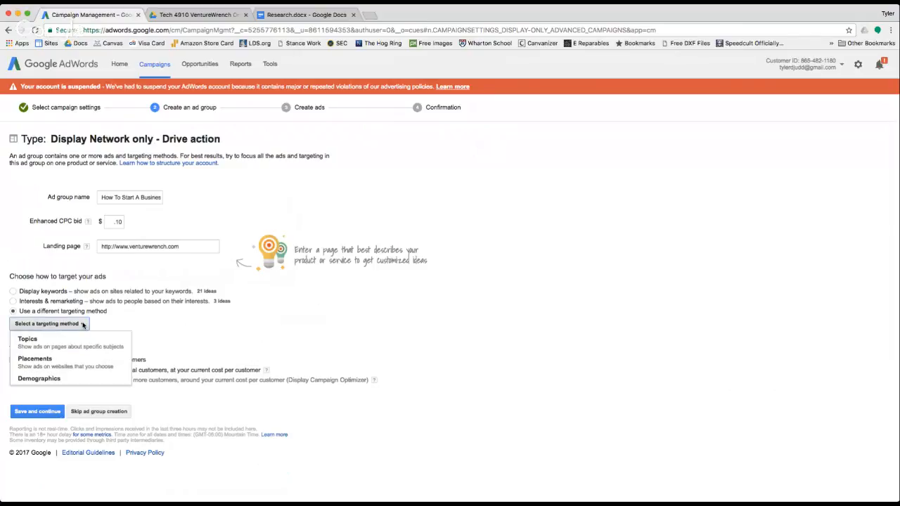
click(63, 361)
scroll(57, 364, down, 1)
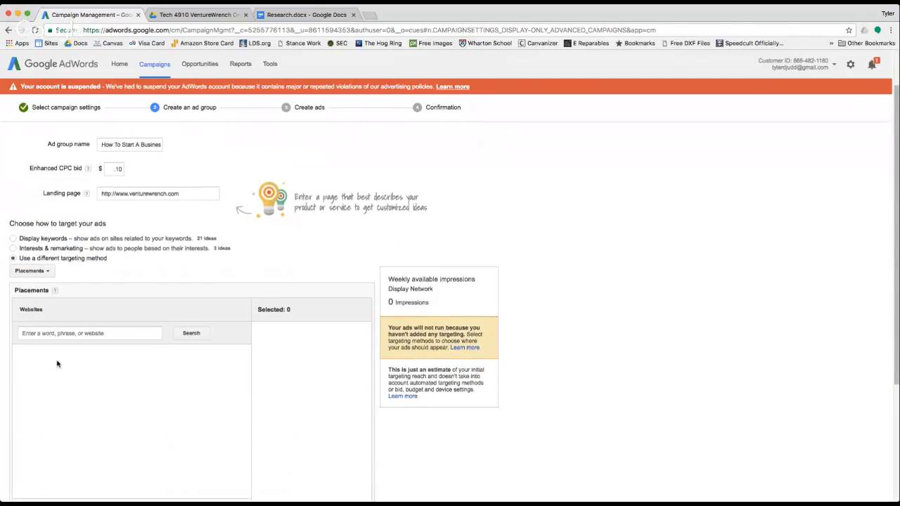
Open the multiple placements entry and copy the full Websites list, through fundersandfounders.com, from Research.docx in Google Docs.
scroll(57, 363, down, 2)
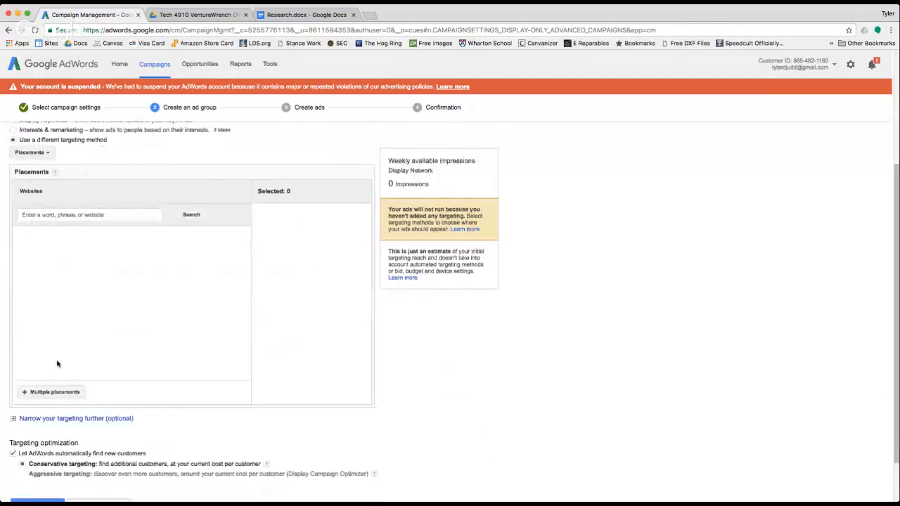
scroll(57, 363, down, 1)
scroll(57, 364, down, 1)
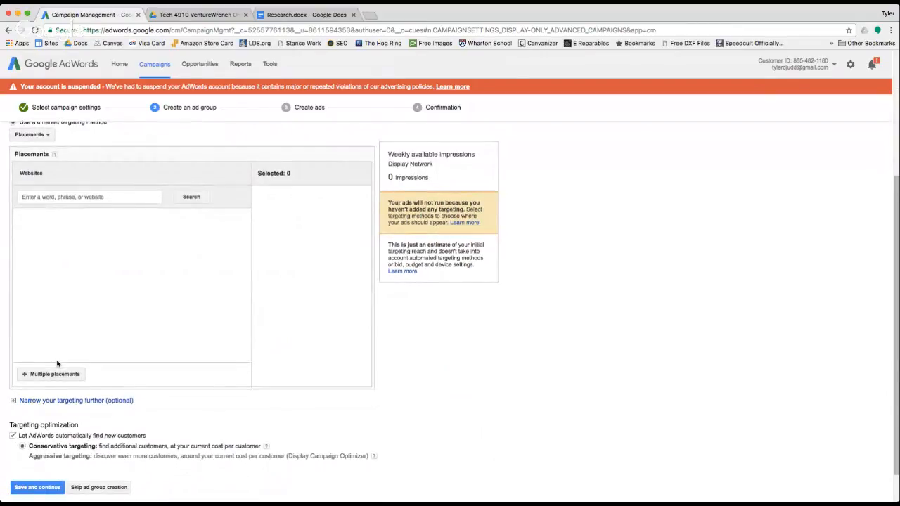
scroll(57, 364, down, 2)
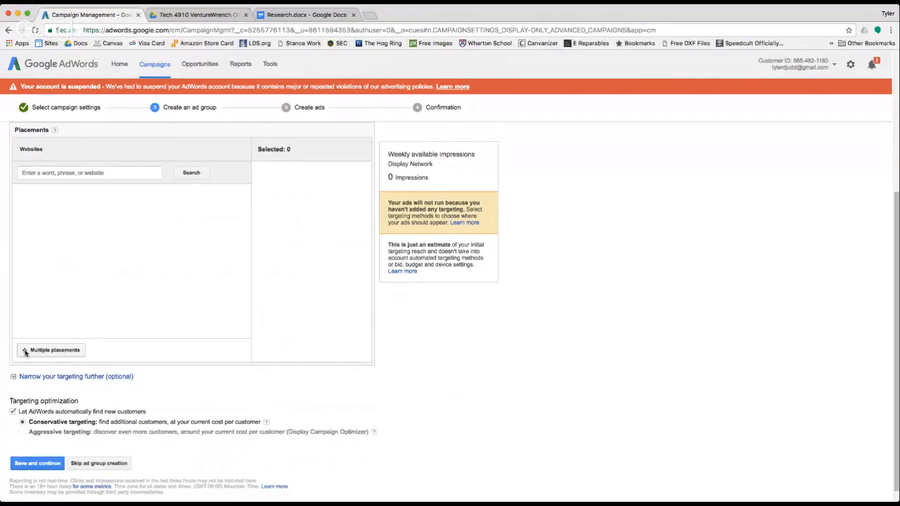
click(68, 352)
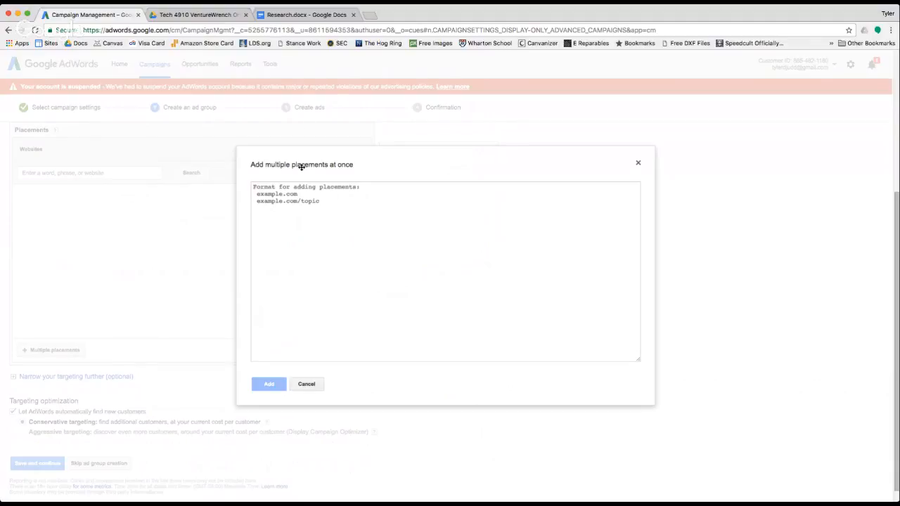
click(302, 15)
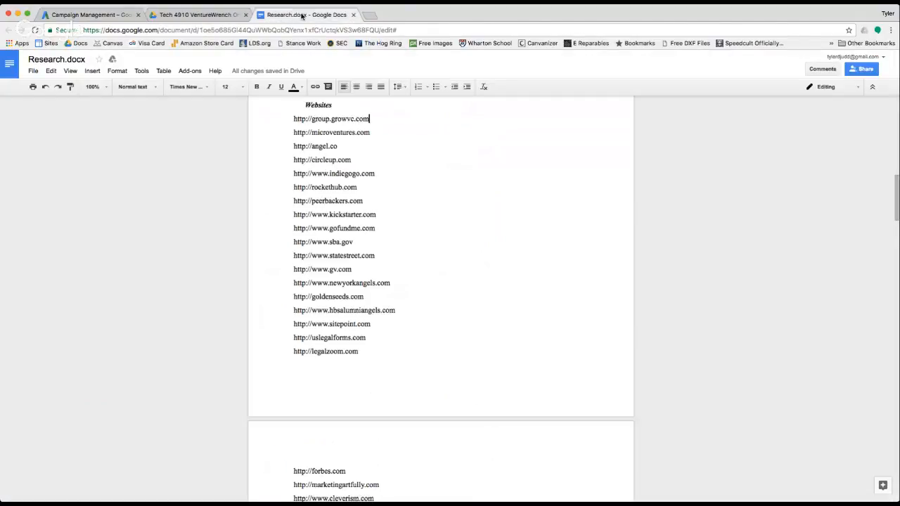
drag(293, 119, 403, 124)
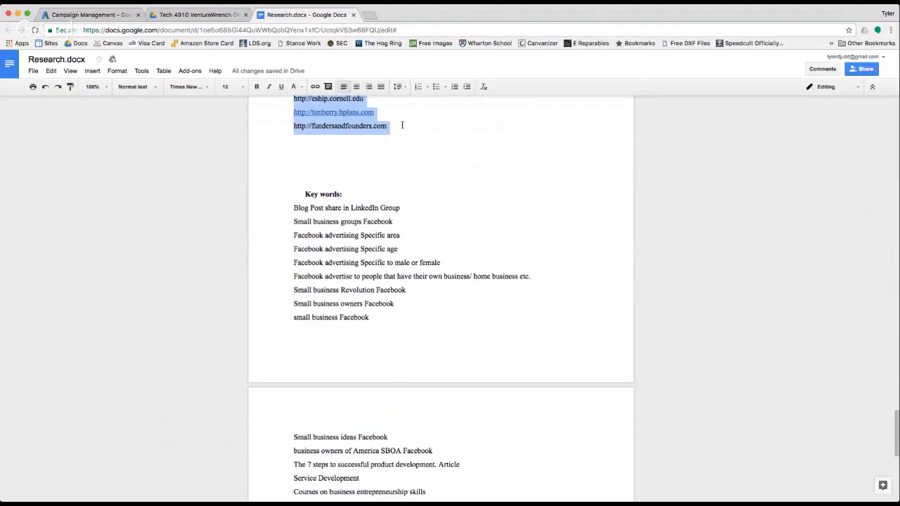
Return to Google AdWords and paste the copied website list into the multiple placements entry.
click(111, 15)
click(255, 190)
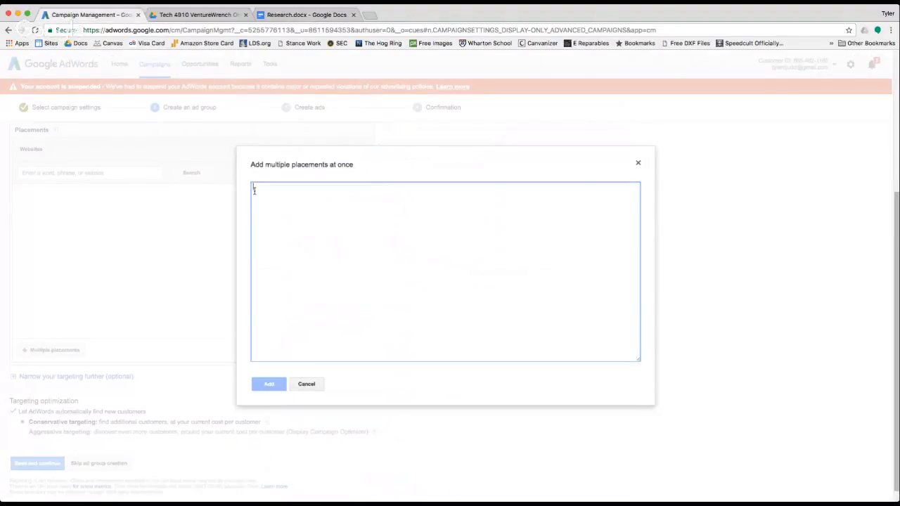
key(super+v)
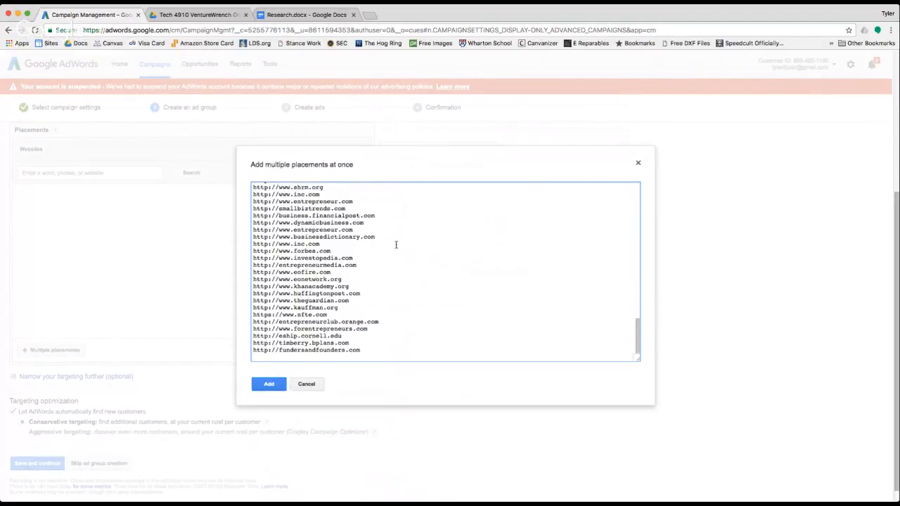
click(349, 307)
click(337, 316)
text(/page1)
key(BackSpace)
key(BackSpace)
key(BackSpace)
key(BackSpace)
key(BackSpace)
key(BackSpace)
Add all the pasted websites to the ad group as selected placements.
click(268, 386)
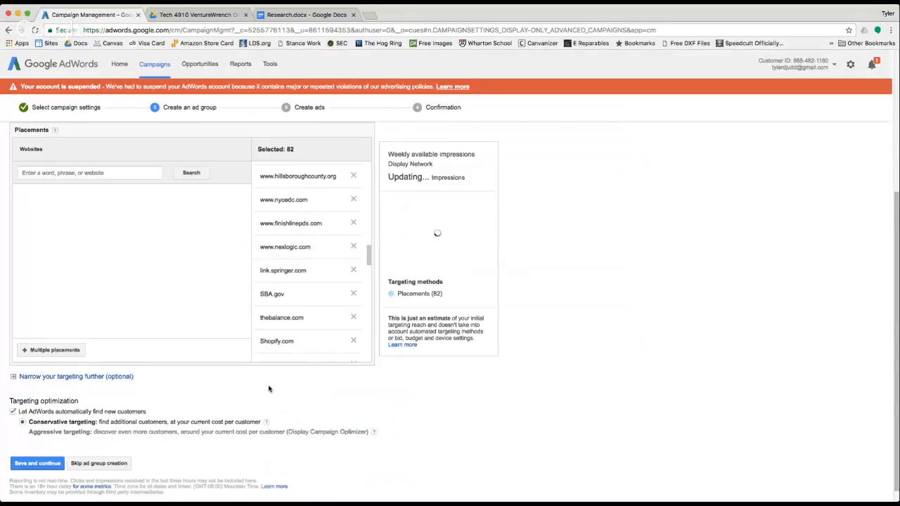
Save the ad group with its placements and continue to ad creation.
scroll(249, 233, down, 1)
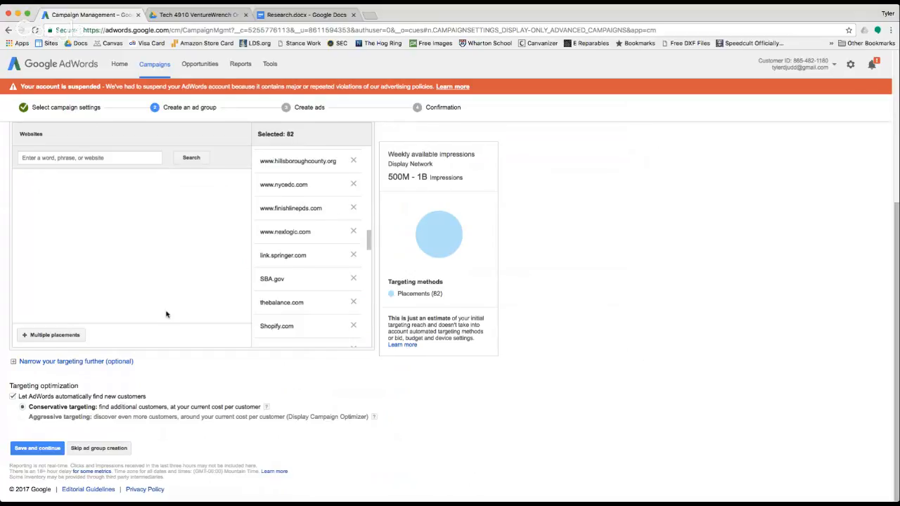
scroll(166, 314, down, 1)
click(47, 450)
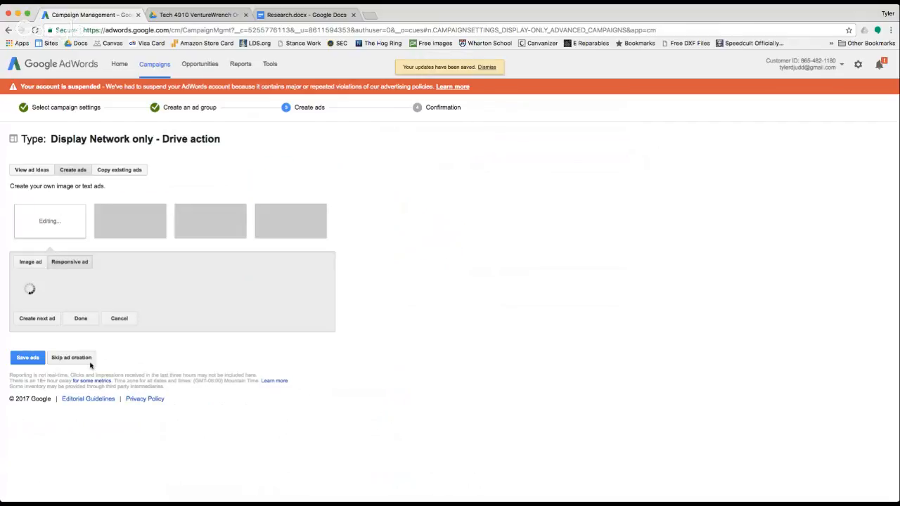
Enter "Looking To Start A Business" as the short headline of the new responsive ad.
click(86, 258)
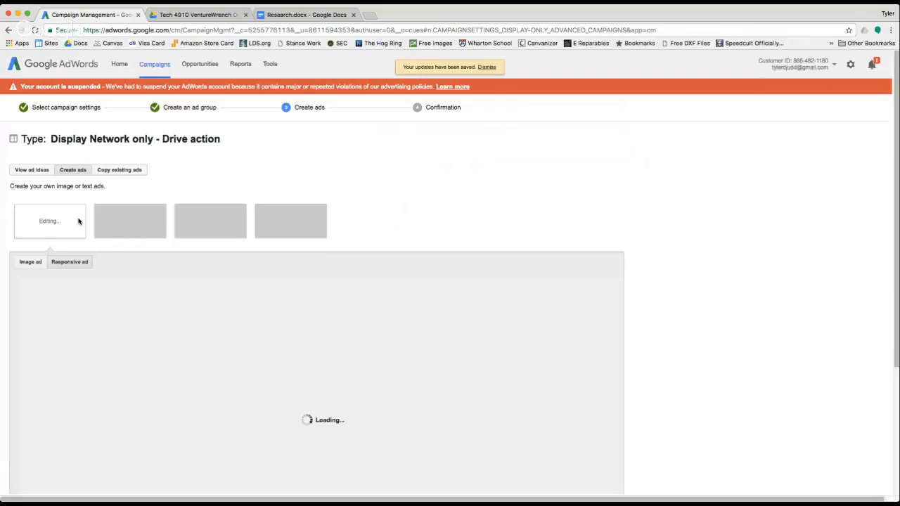
scroll(79, 221, down, 1)
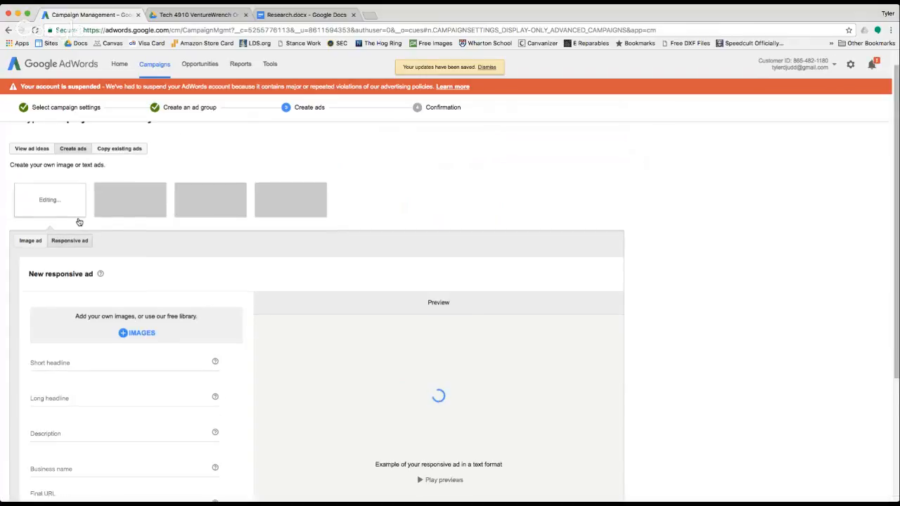
scroll(78, 222, down, 3)
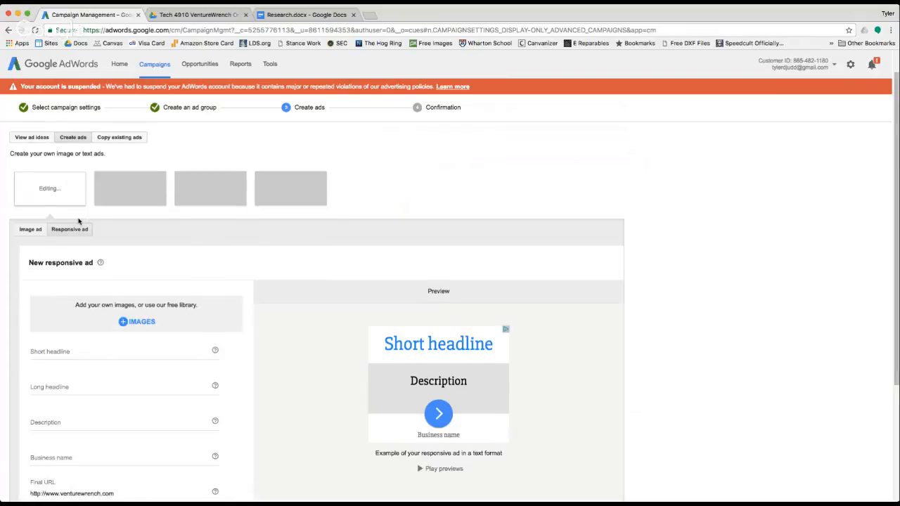
scroll(78, 222, down, 1)
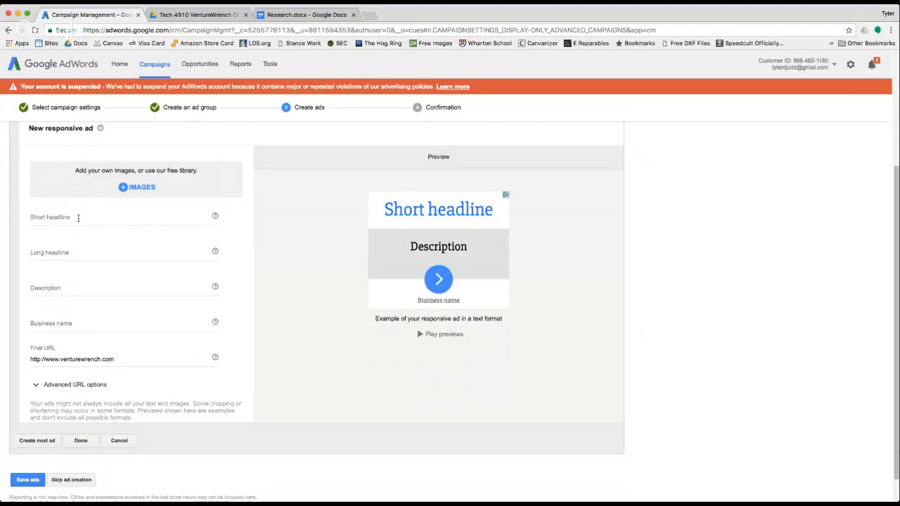
click(77, 218)
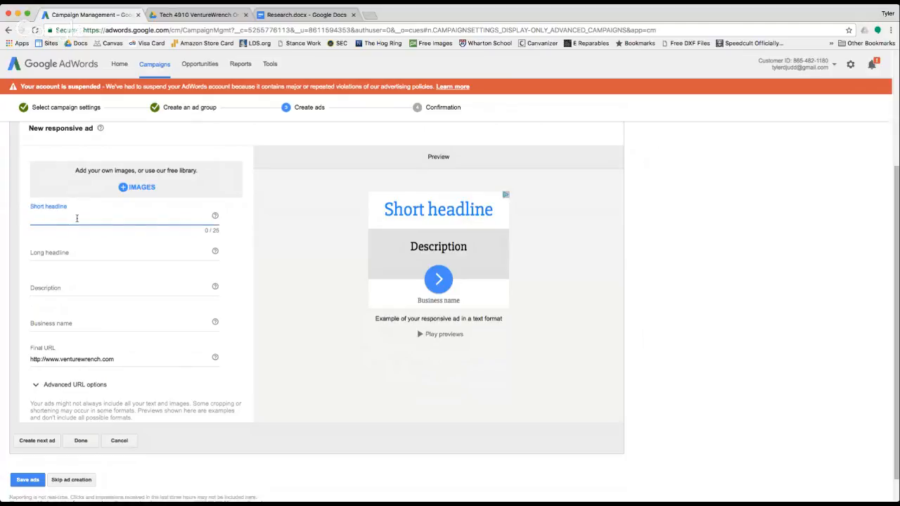
text(L)
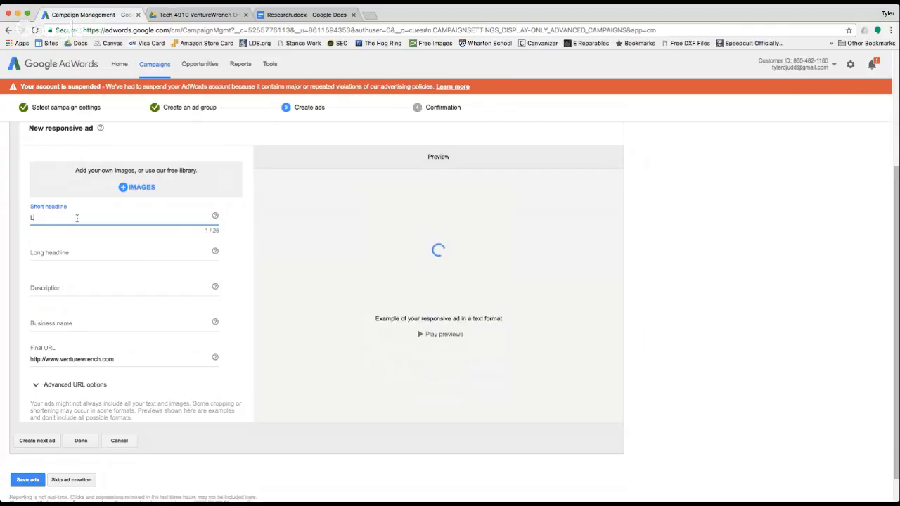
text(ooking To)
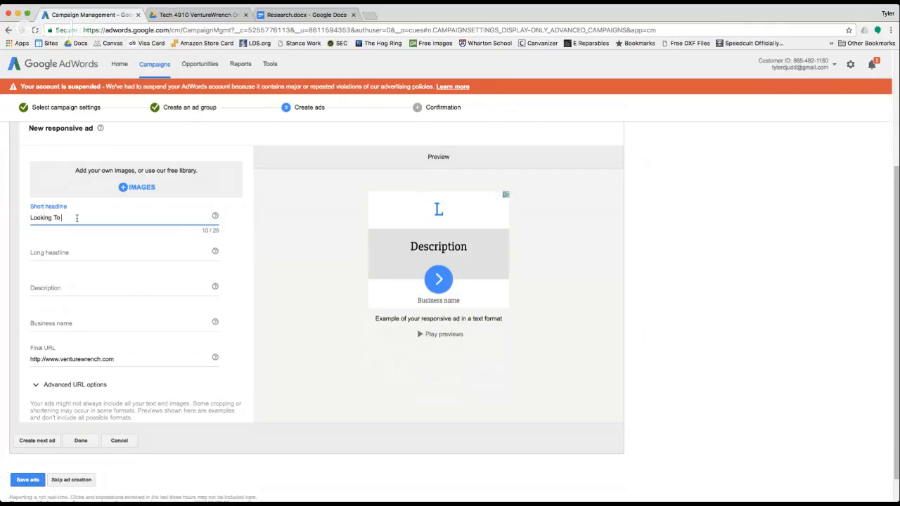
text( Start A Business)
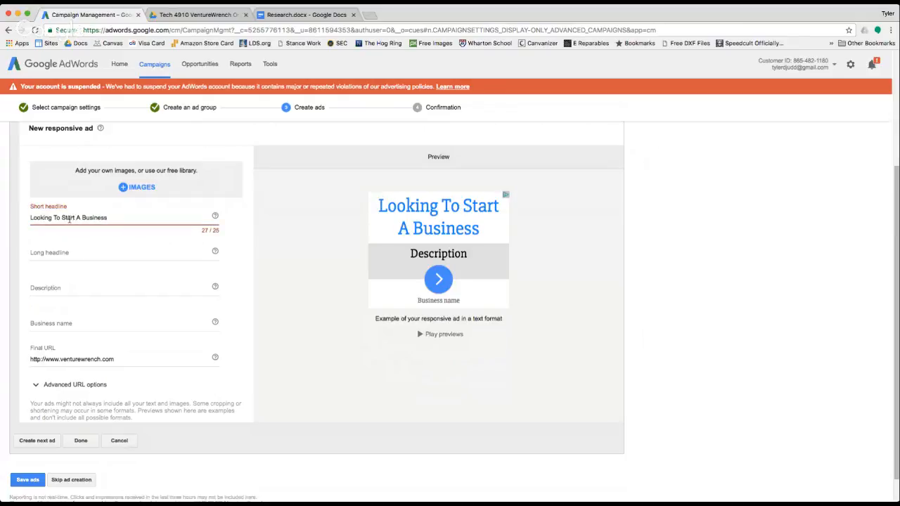
Shorten the responsive ad's short headline to "Starting A Business".
drag(61, 218, 30, 220)
key(BackSpace)
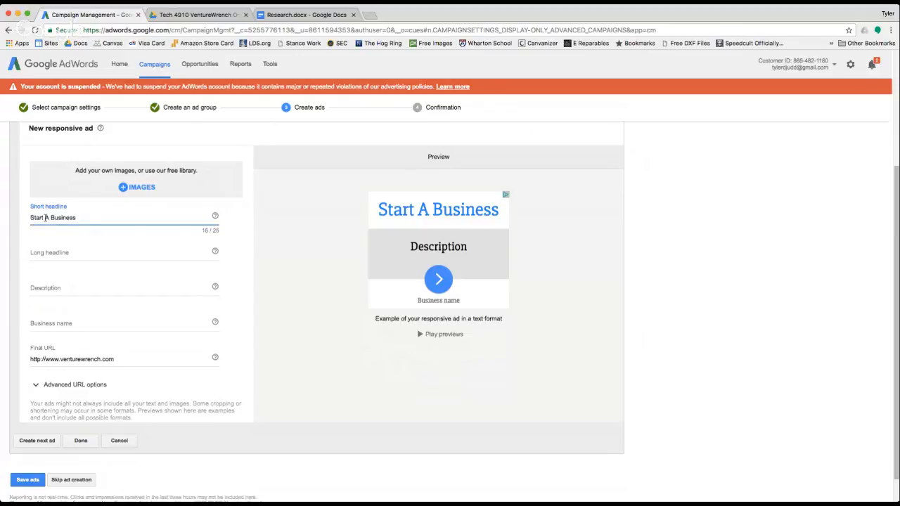
click(44, 218)
text(ing)
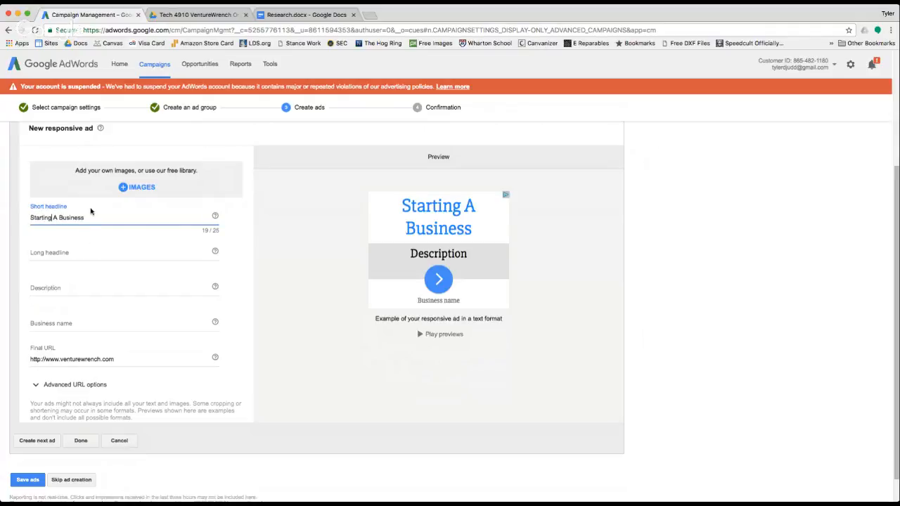
Enter the long headline "If you are looking to start a buisness we can give you the knolage to make it successful".
click(61, 253)
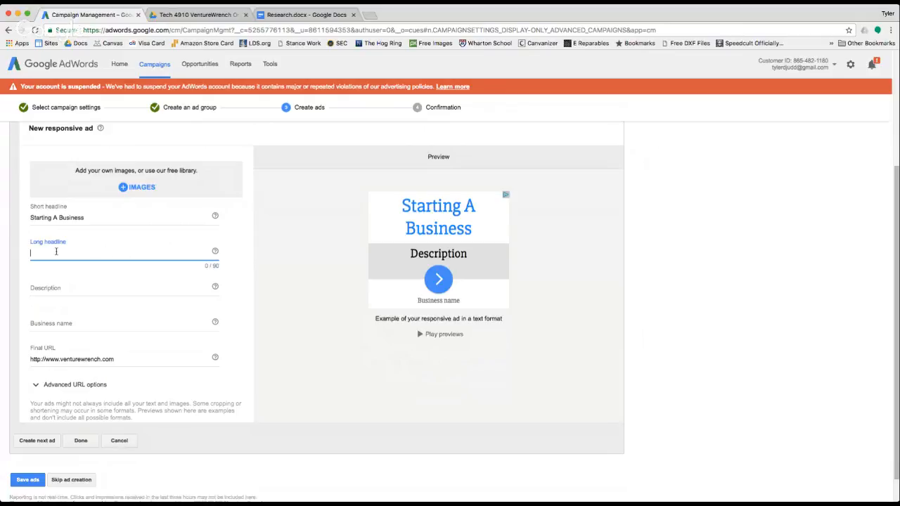
text(If you)
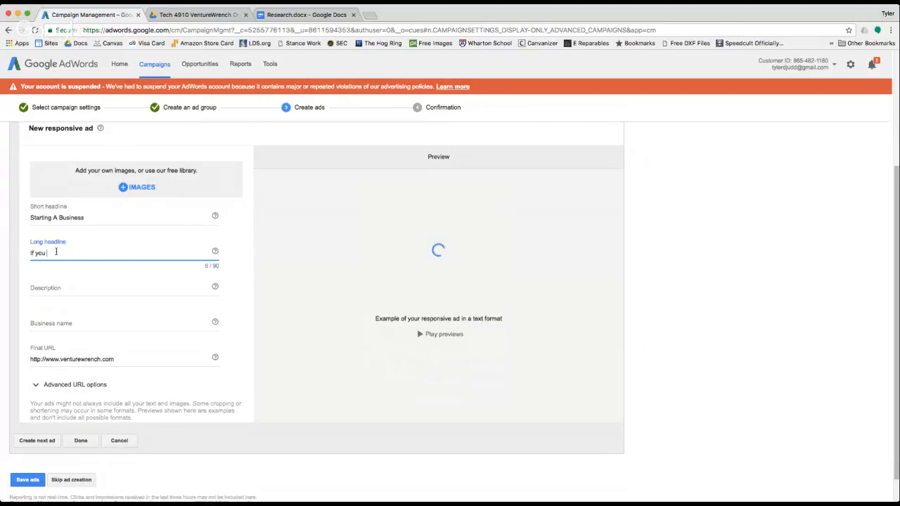
text( are looking to )
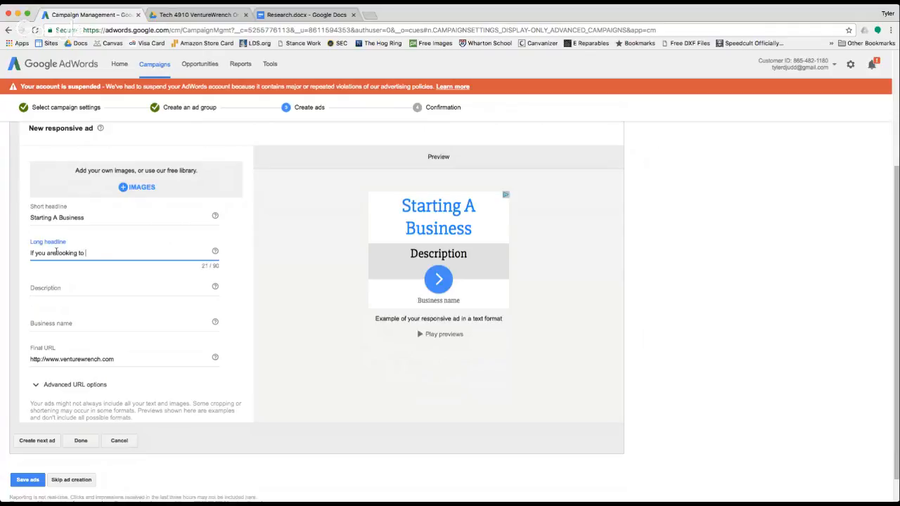
text(start a buisness we can )
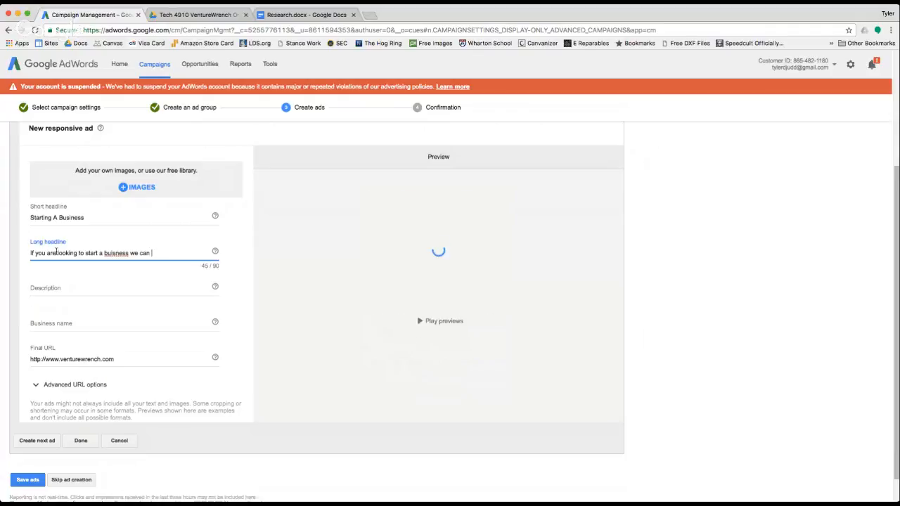
text(give you )
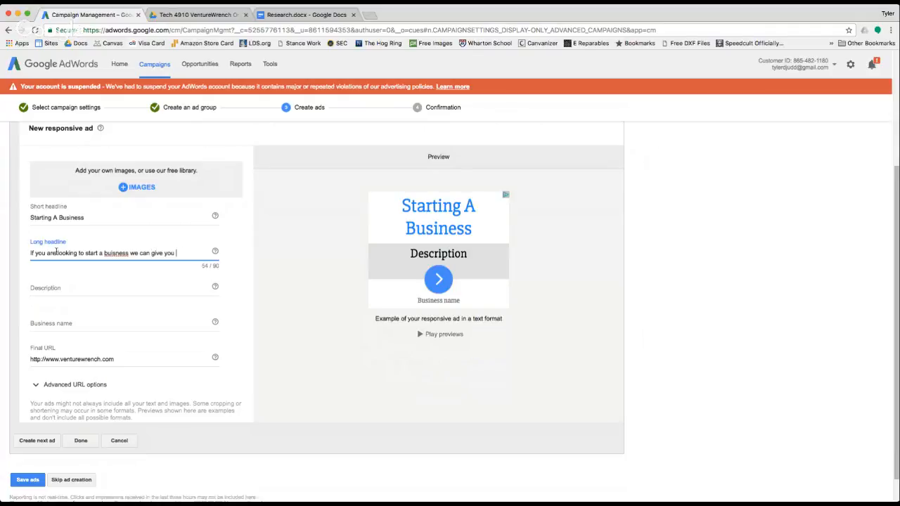
text(the knol)
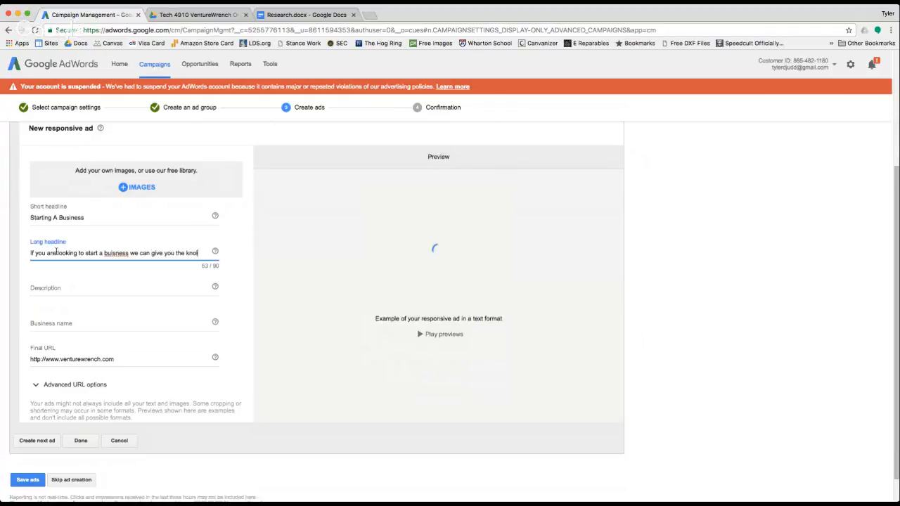
text(age to mak)
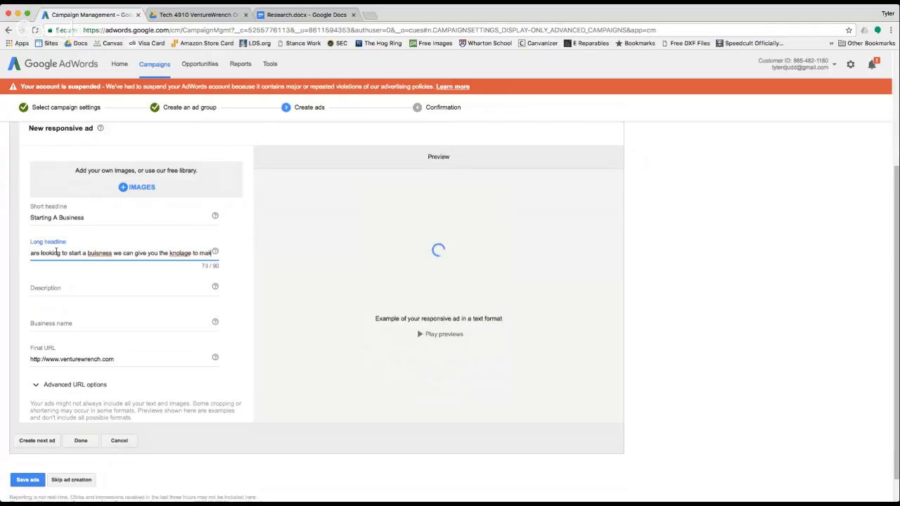
text(e ut succ)
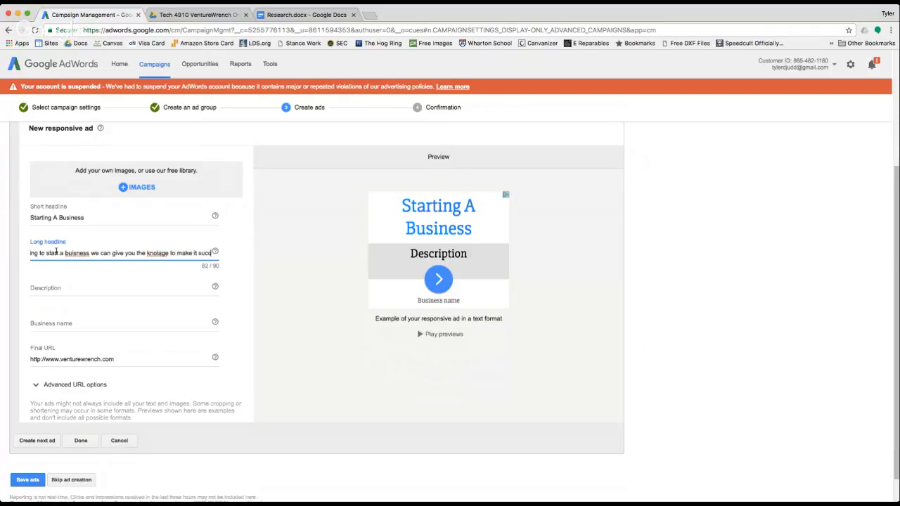
text(essful)
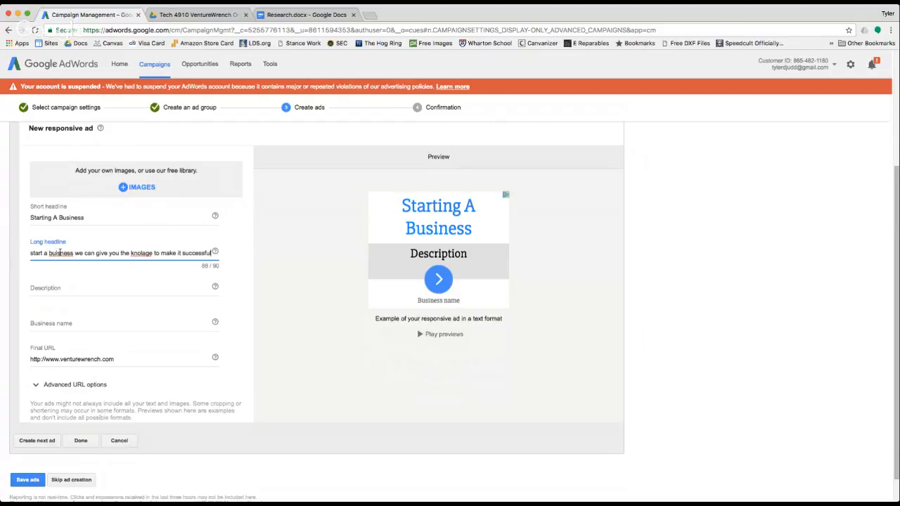
In the long headline, correct "buisness" to "business" and change "knolage" to "knowlage".
right_click(60, 252)
click(84, 259)
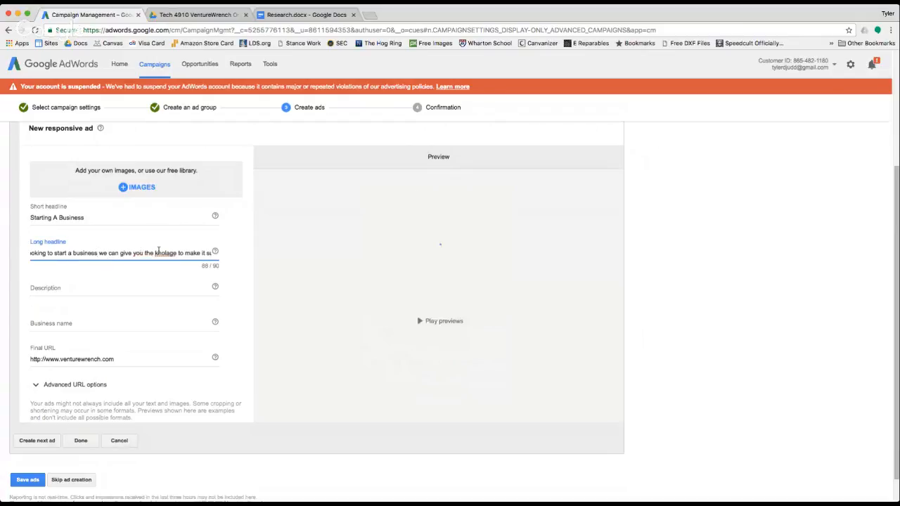
double_click(158, 253)
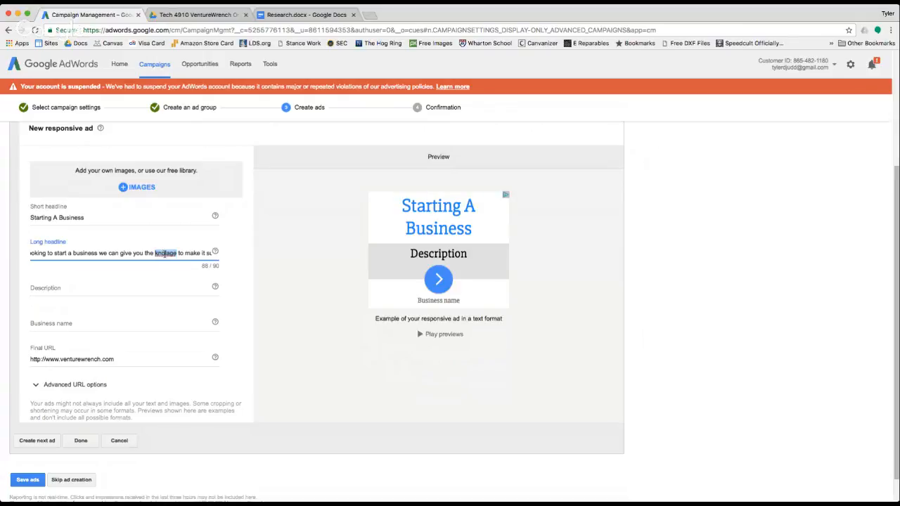
click(164, 254)
text(w)
click(98, 287)
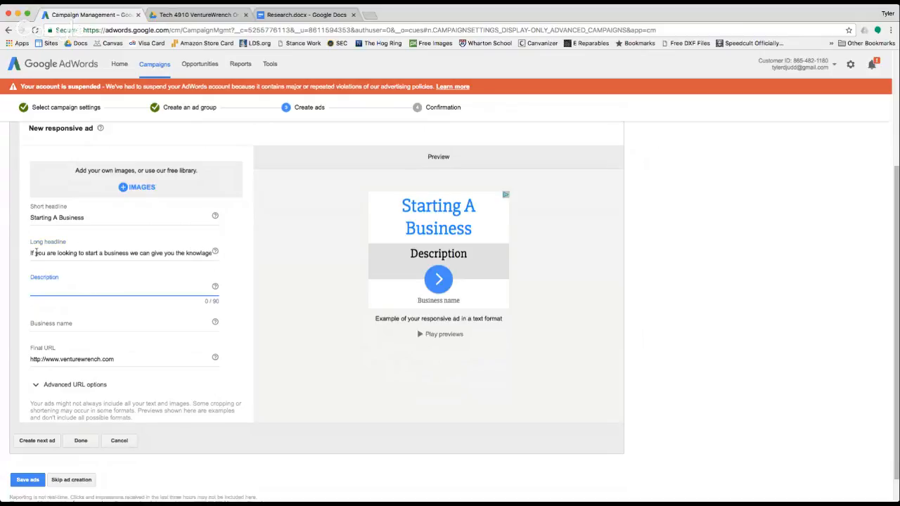
Look up the long headline's misspelled word "knowlage" on Google in a new tab and copy the corrected word "knowledge".
drag(30, 253, 223, 270)
scroll(147, 256, left, 3)
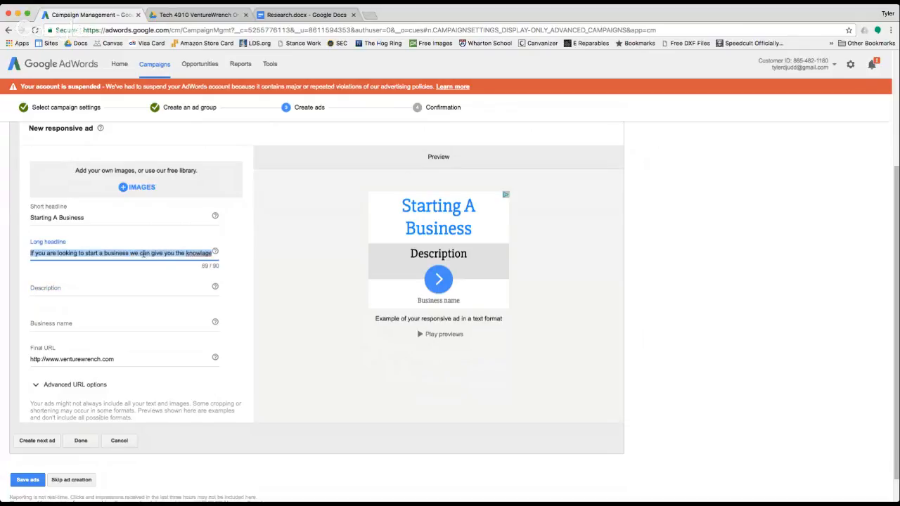
click(208, 252)
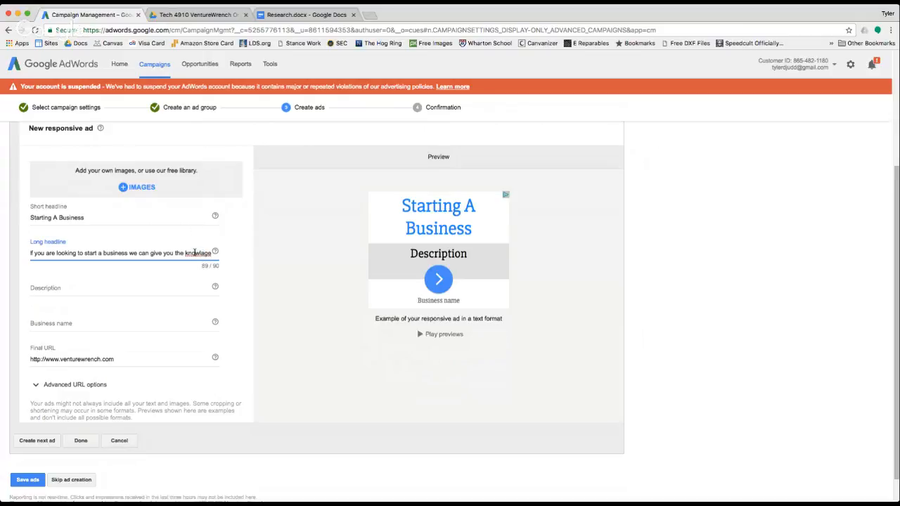
double_click(195, 253)
click(369, 16)
text(kn)
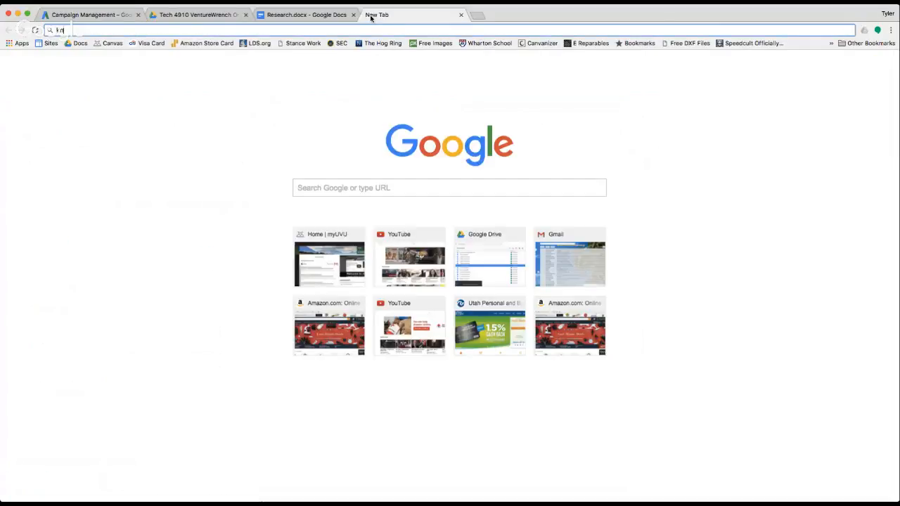
text(owlage)
key(Return)
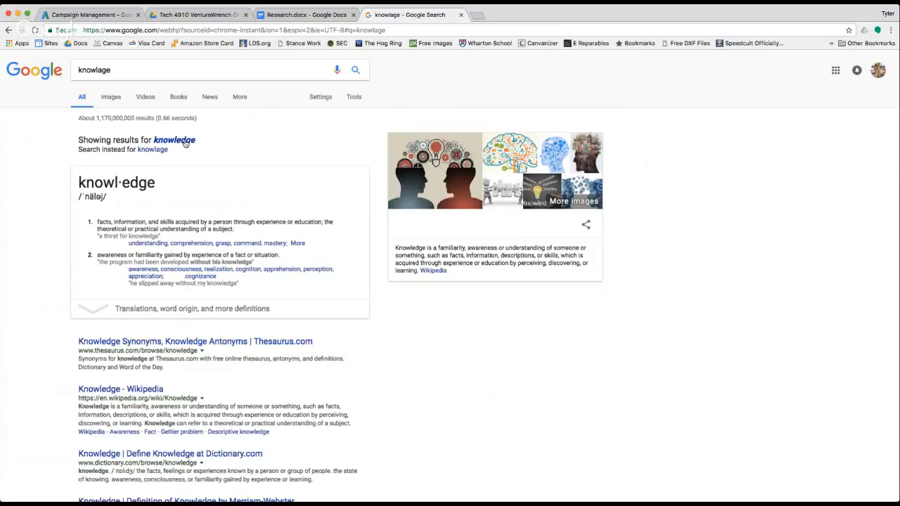
click(185, 141)
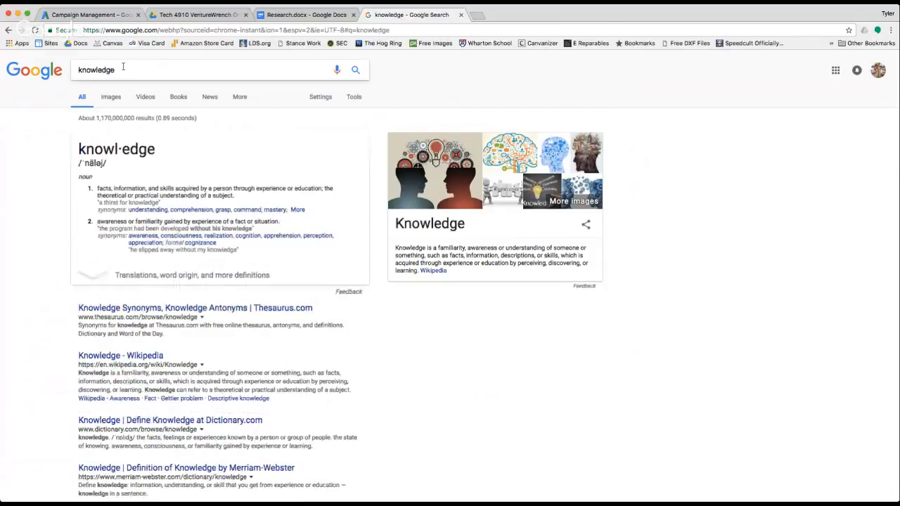
double_click(84, 65)
key(super+c)
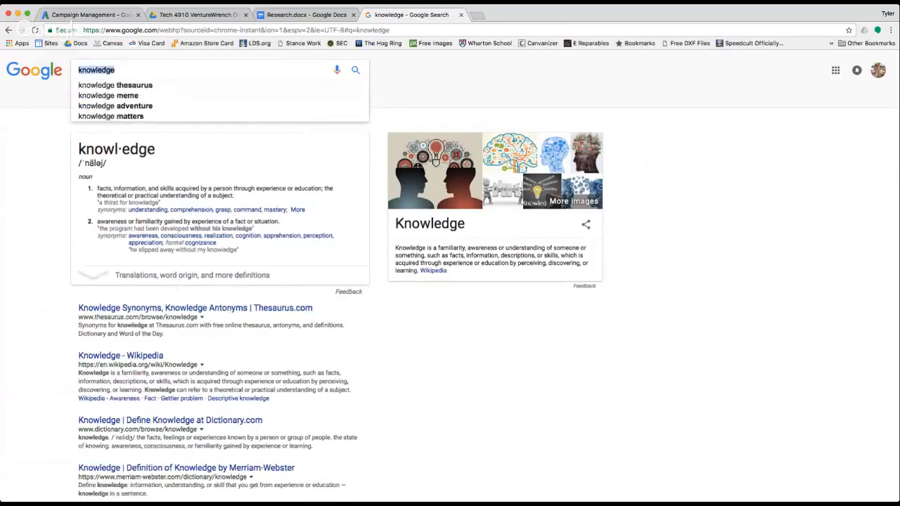
Close the Google search, return to Google AdWords and replace "knowlage" in the long headline with the copied "knowledge".
click(460, 14)
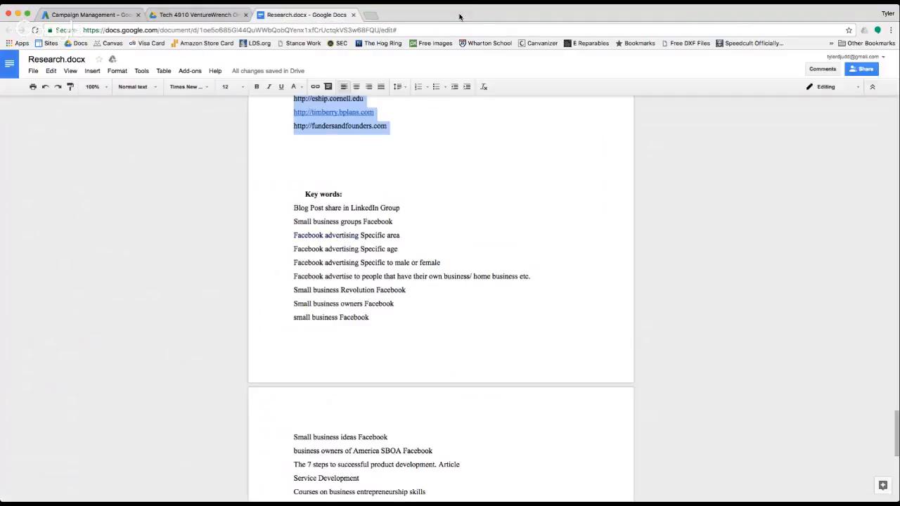
click(105, 14)
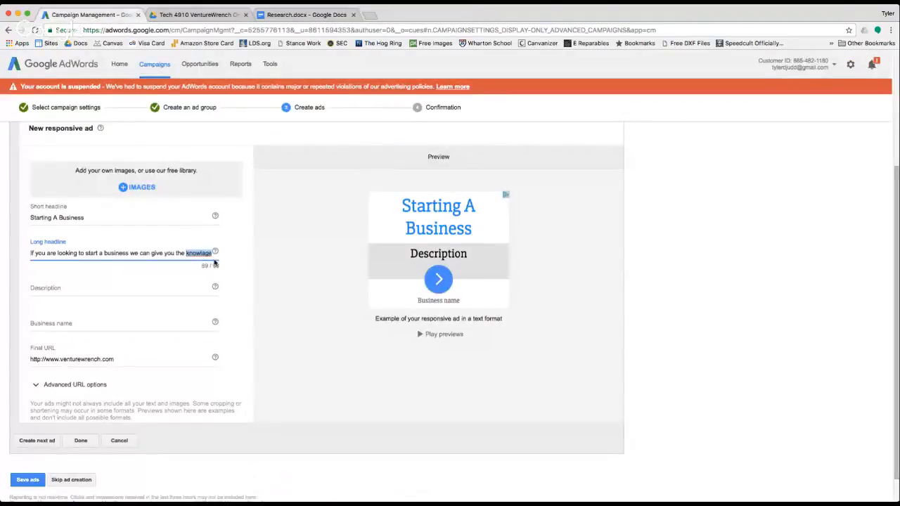
key(super+v)
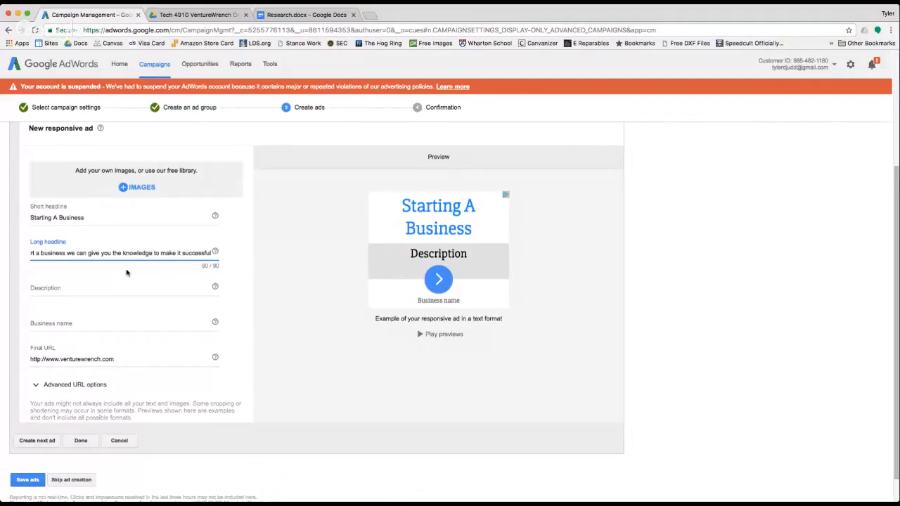
Copy the complete long headline text into the ad's description.
key(super+a)
click(103, 285)
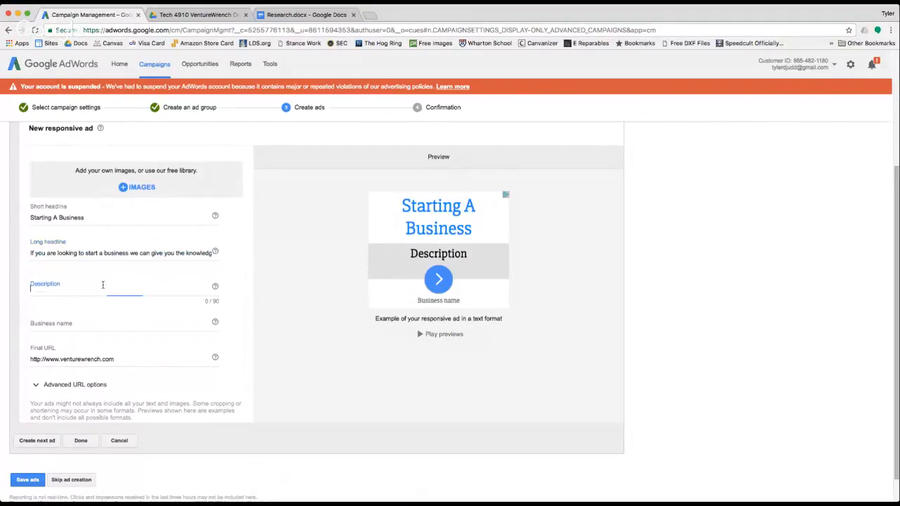
text(If you are looking to start a business we can give you the knowledge to make it successful)
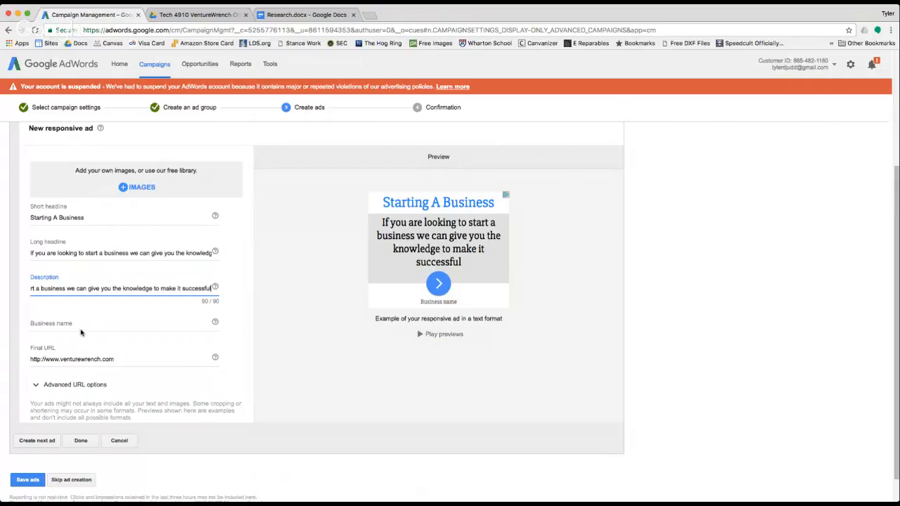
Enter VentrueWrench as the ad's business name.
click(80, 325)
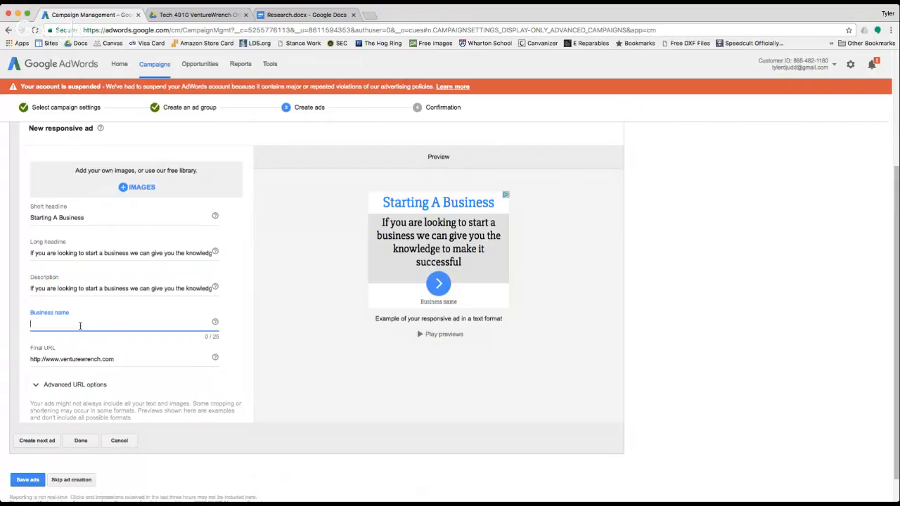
text(VentrueWrench)
Append the page path page2 to the ad's final URL.
click(129, 362)
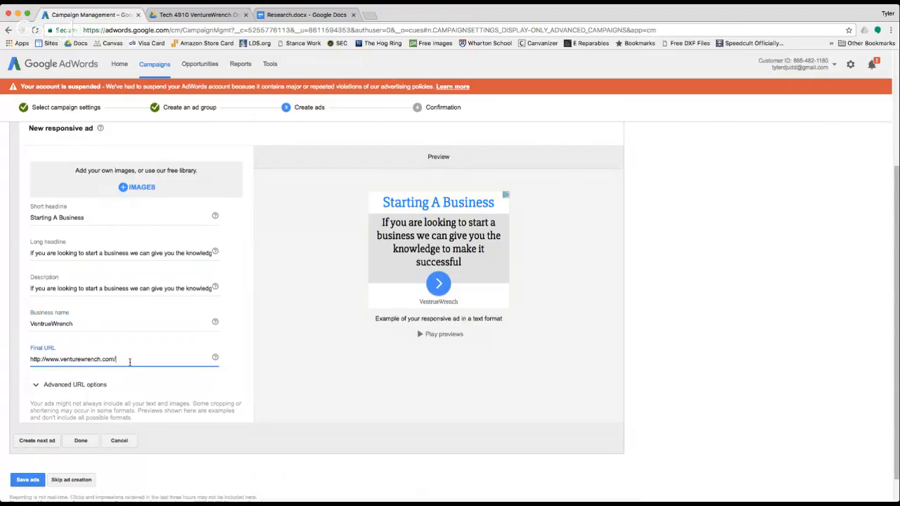
text(page2)
click(140, 376)
click(60, 360)
drag(134, 360, 60, 359)
text(forbs.com)
key(BackSpace)
key(BackSpace)
key(BackSpace)
key(BackSpace)
key(BackSpace)
key(BackSpace)
key(BackSpace)
key(BackSpace)
key(BackSpace)
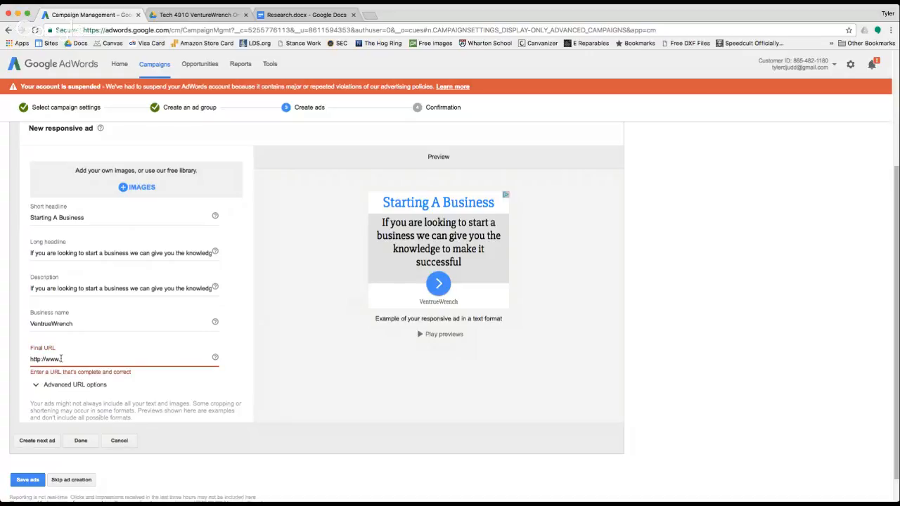
text(venturewrench.com)
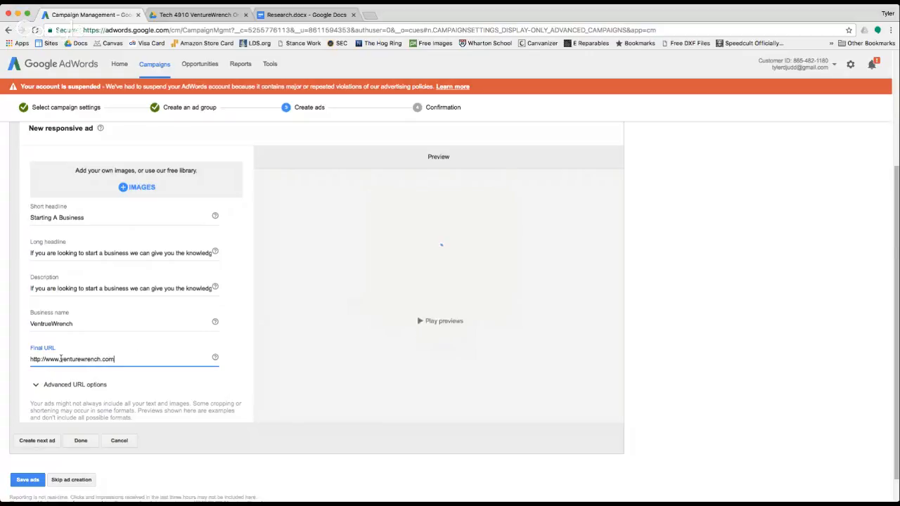
Choose the suggested stock photo of the man in the white shirt with crossed arms as the ad image for all ratios.
scroll(63, 358, down, 1)
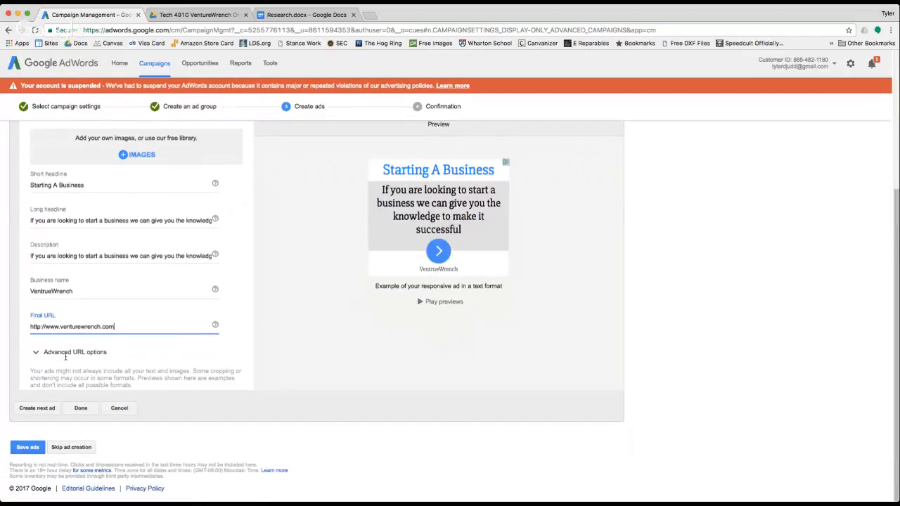
scroll(65, 358, up, 2)
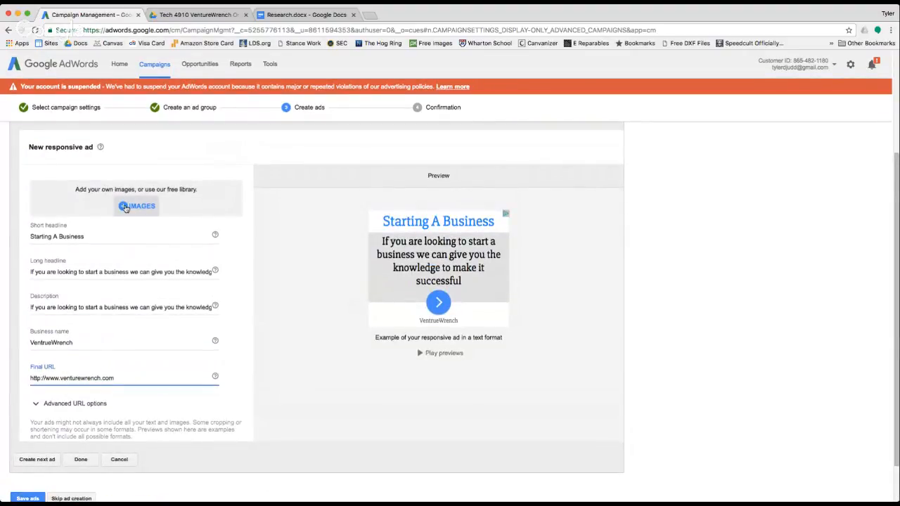
click(125, 208)
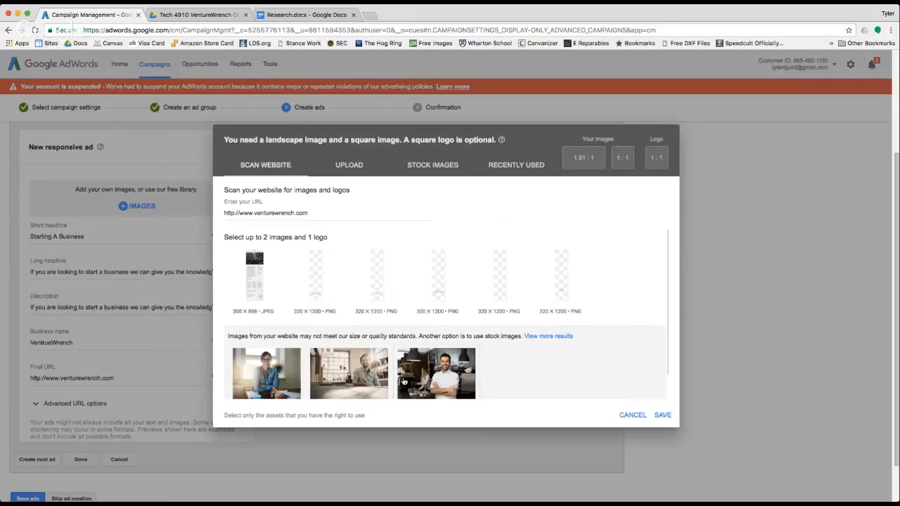
click(441, 369)
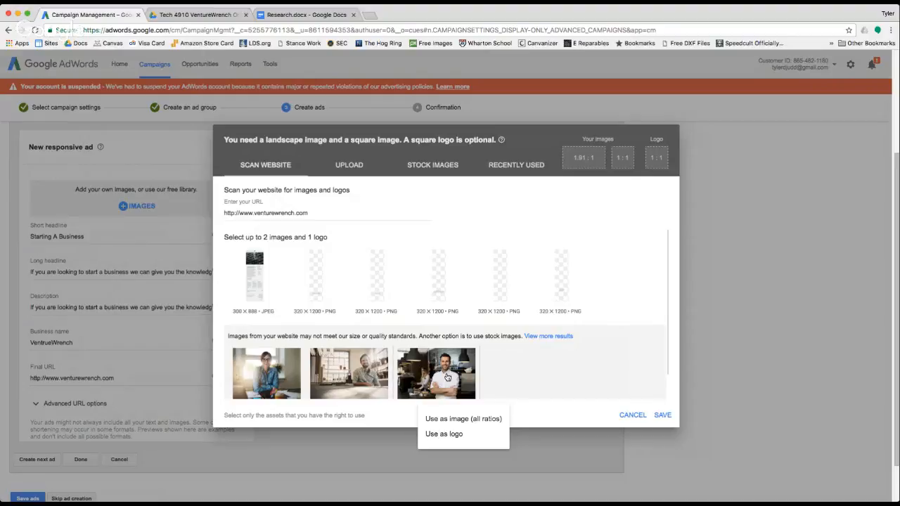
click(451, 420)
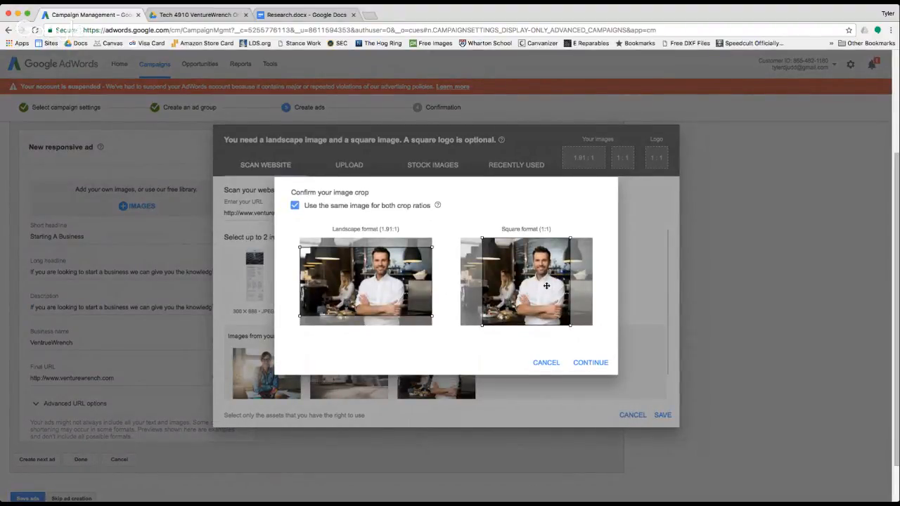
Shift the photo's square crop slightly right and its landscape crop slightly up, and save the ad's image selection.
drag(546, 286, 553, 288)
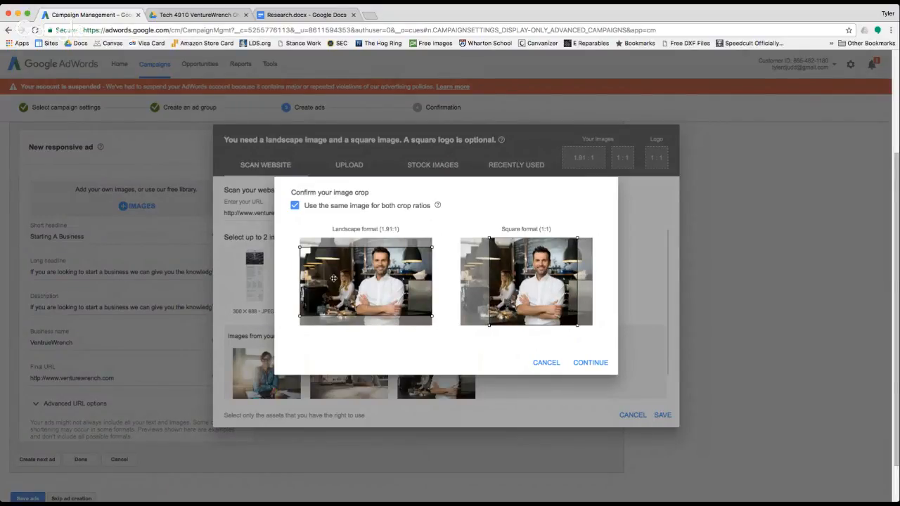
drag(335, 287, 335, 284)
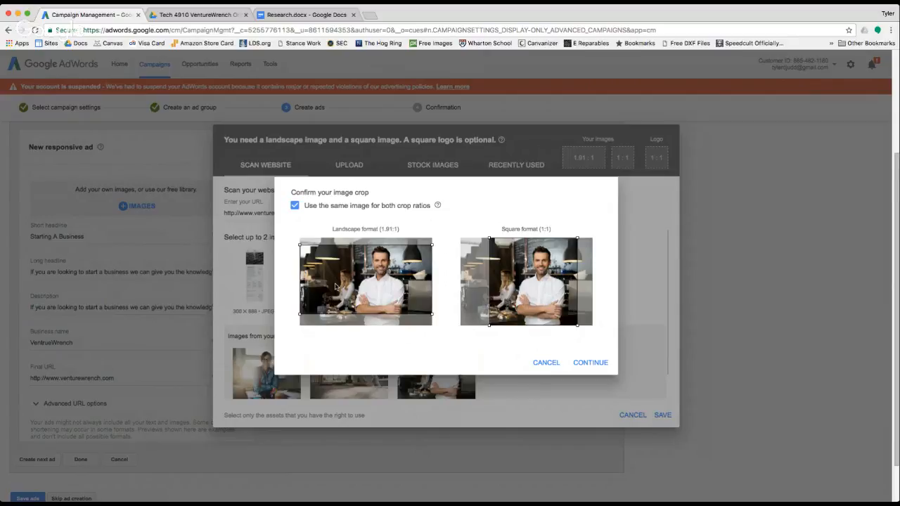
click(590, 363)
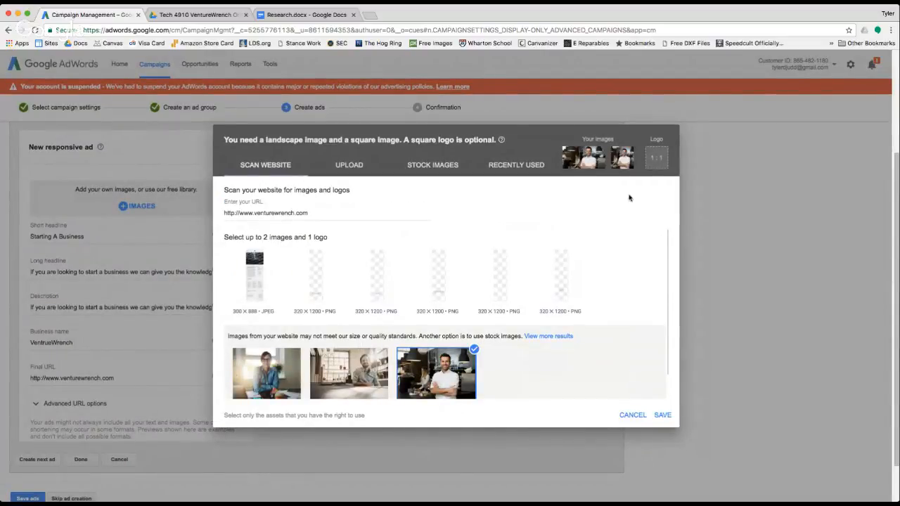
click(663, 415)
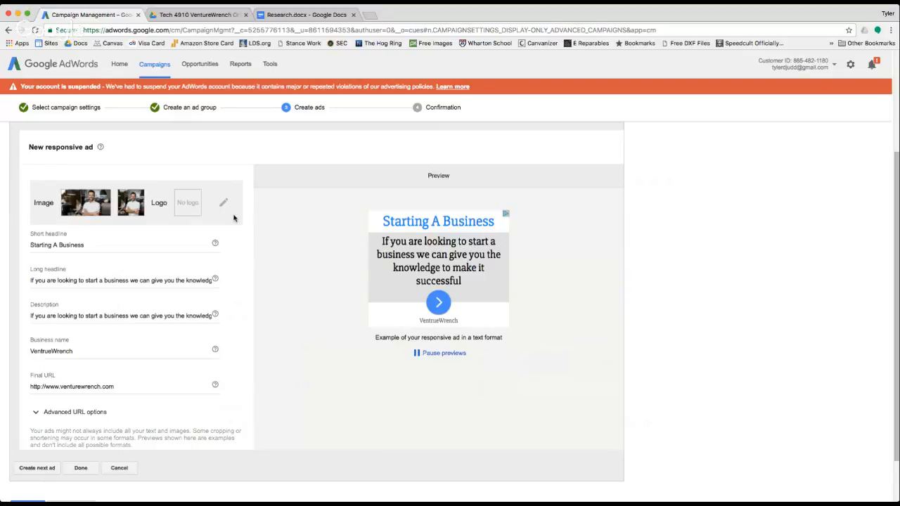
Complete the responsive ad without creating another one, and save the ads to create the Display Network campaign.
scroll(234, 218, down, 2)
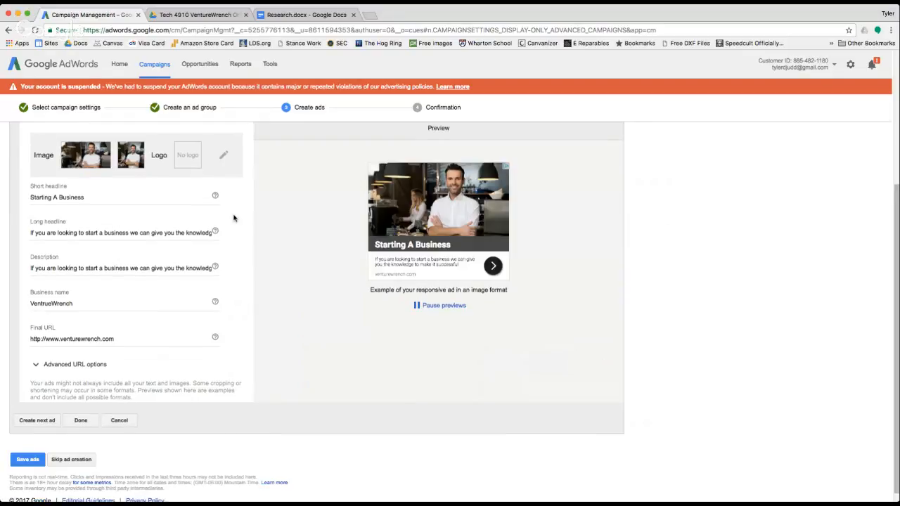
scroll(47, 412, down, 1)
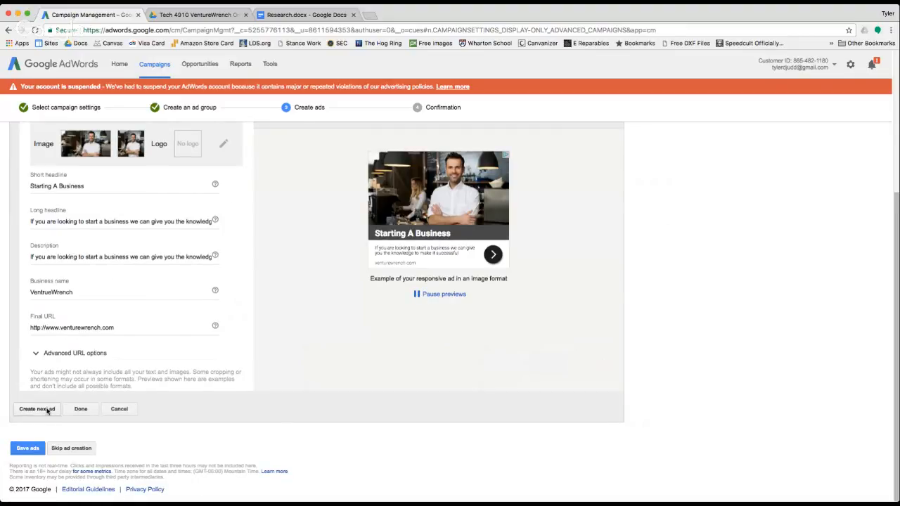
scroll(47, 411, up, 1)
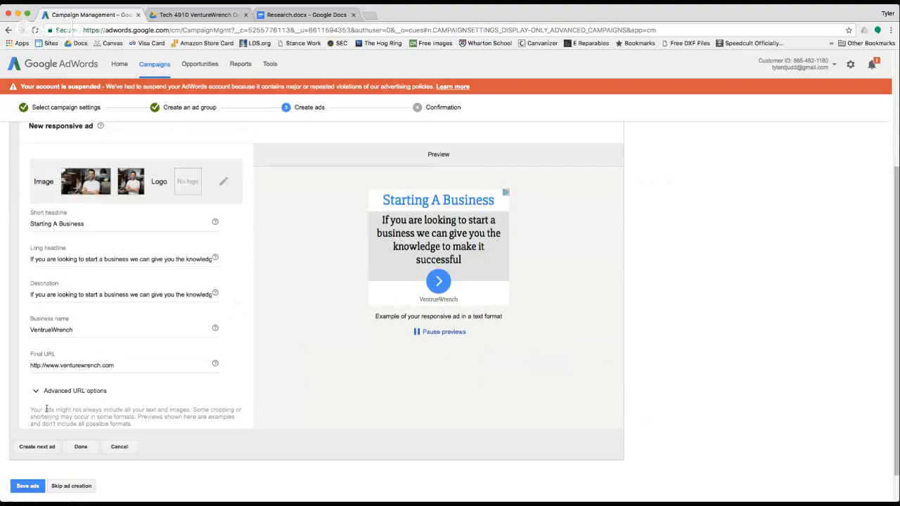
scroll(47, 409, down, 2)
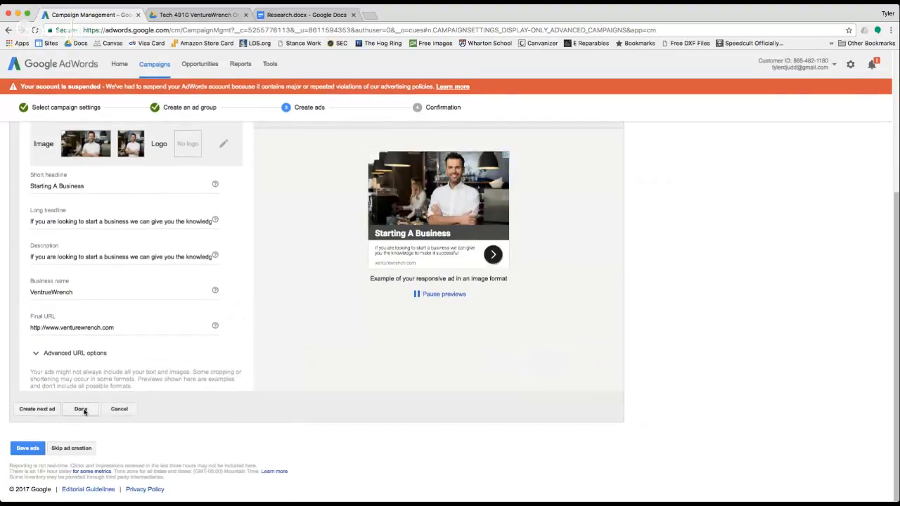
click(81, 409)
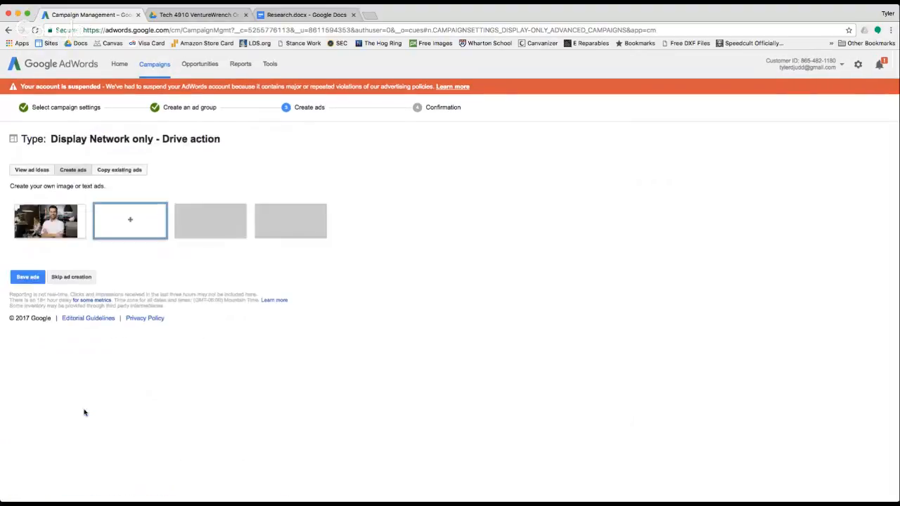
click(26, 278)
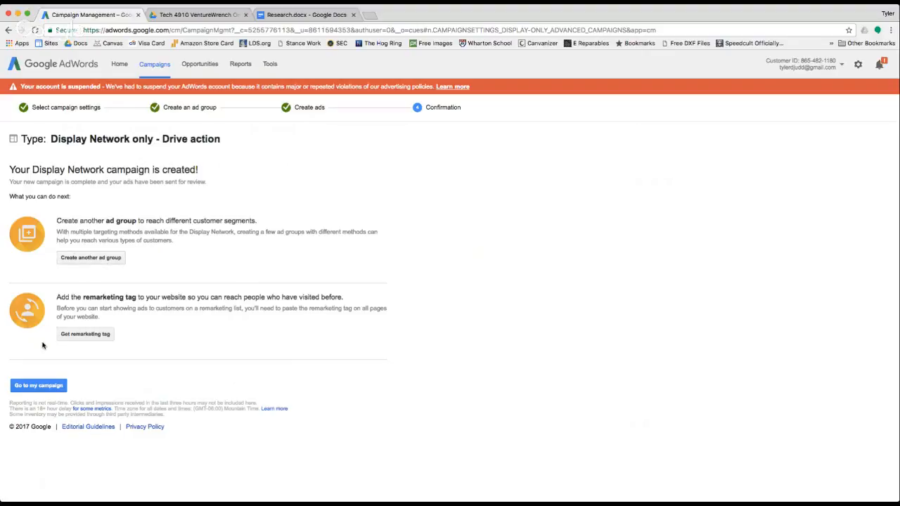
Open the new VentureWrench campaign and view the status options of the How To Start A Business ad group without changing them.
click(33, 388)
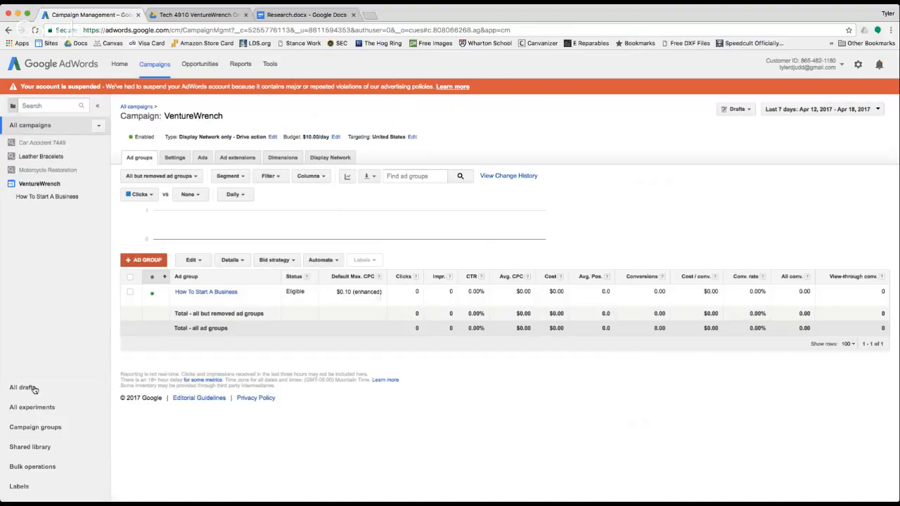
click(156, 294)
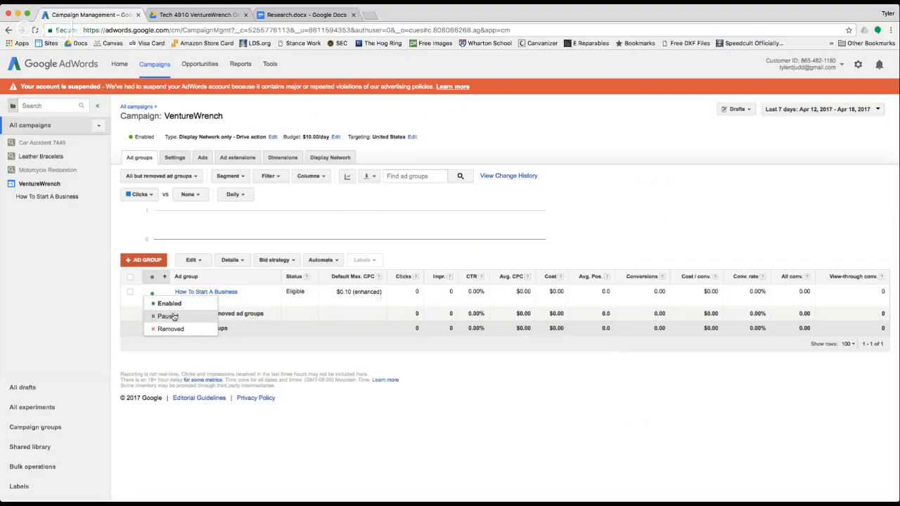
click(138, 301)
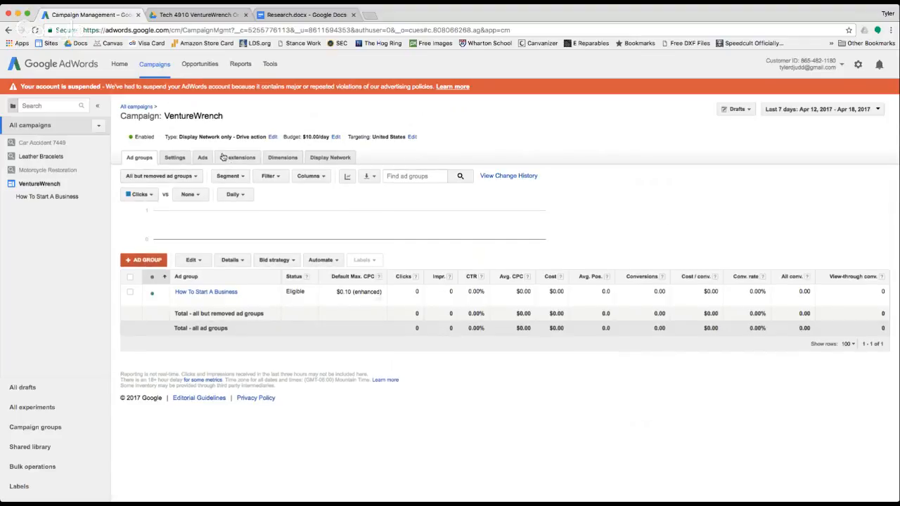
click(156, 68)
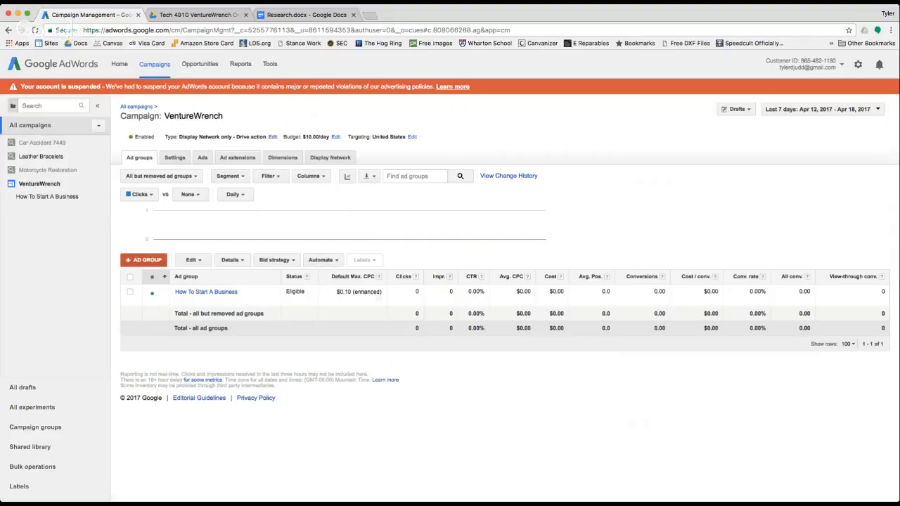